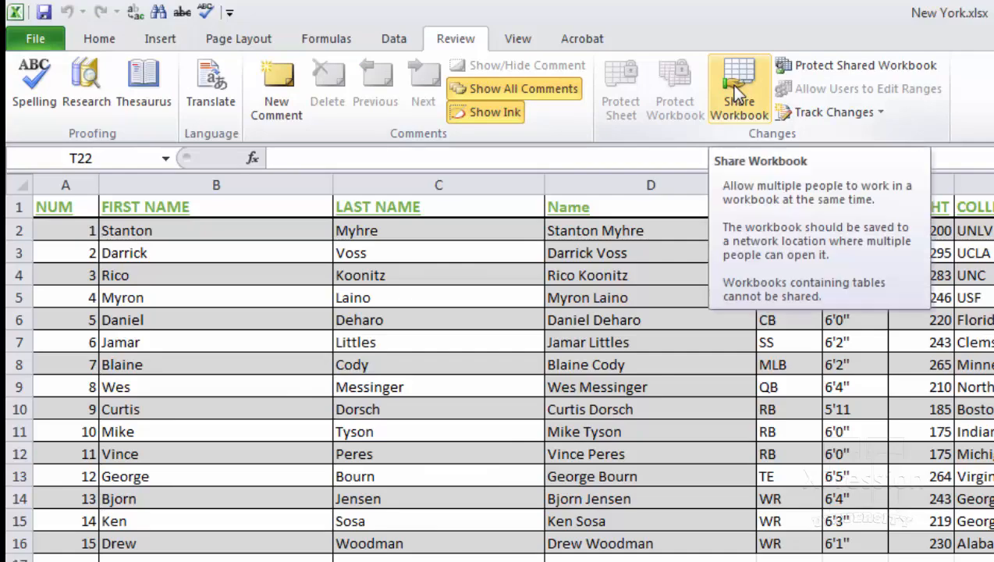
Step: Share the New York.xlsx workbook, allowing changes by more than one user at the same time
left_click(734, 84)
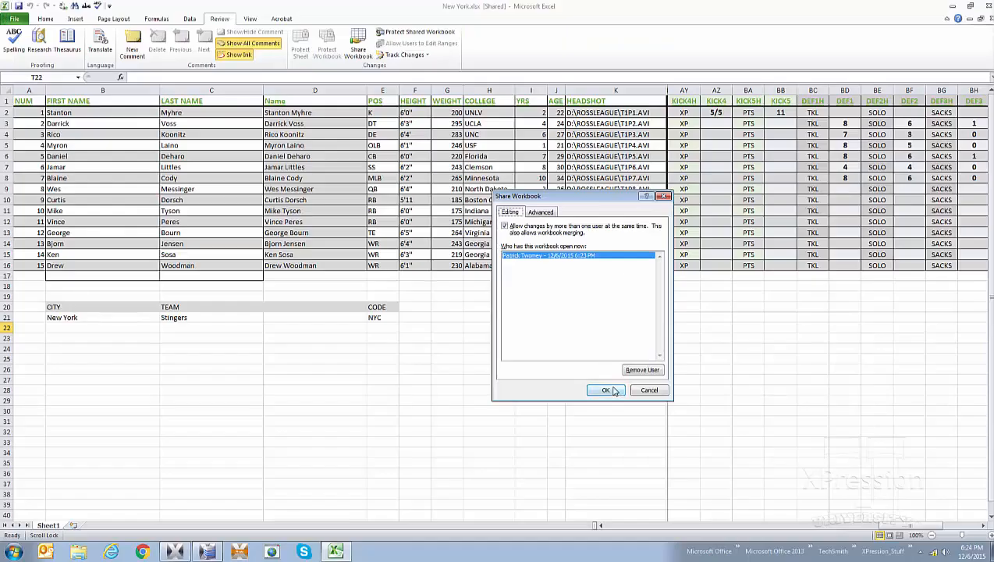
left_click(607, 390)
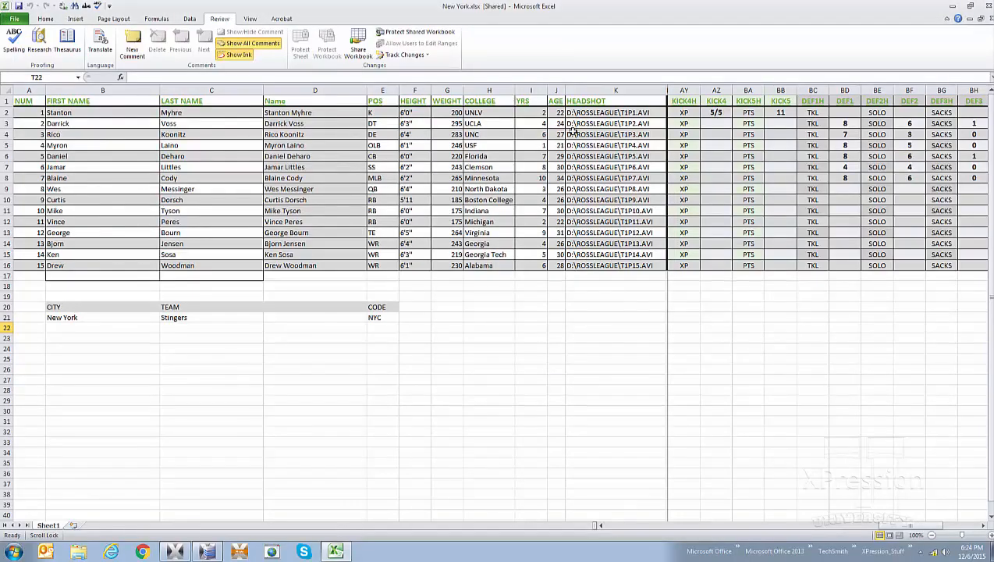
Step: Switch to XPression Studio and check the available licenses for DataLinq support in the About information
left_click(177, 553)
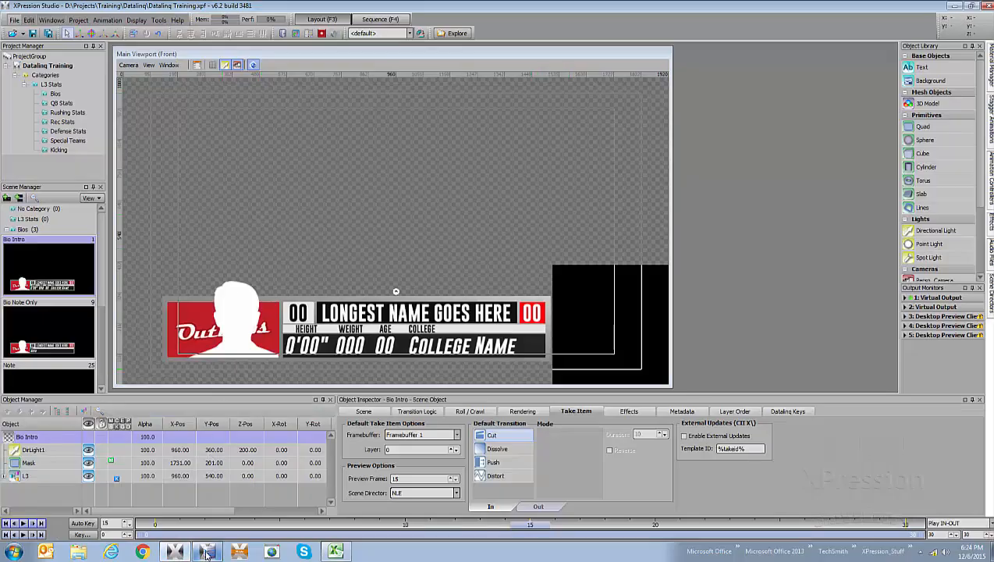
mouse_move(207, 552)
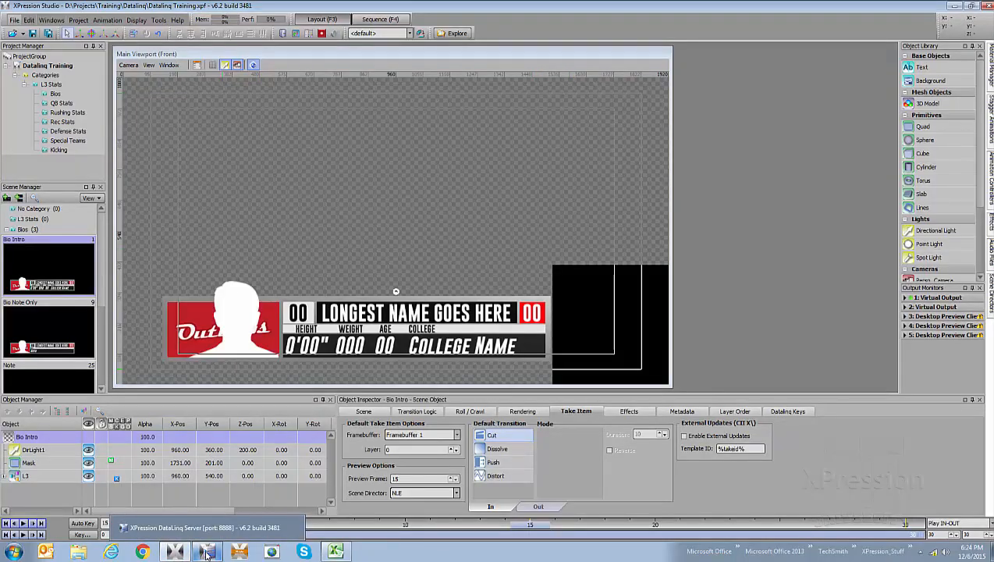
left_click(177, 21)
left_click(199, 73)
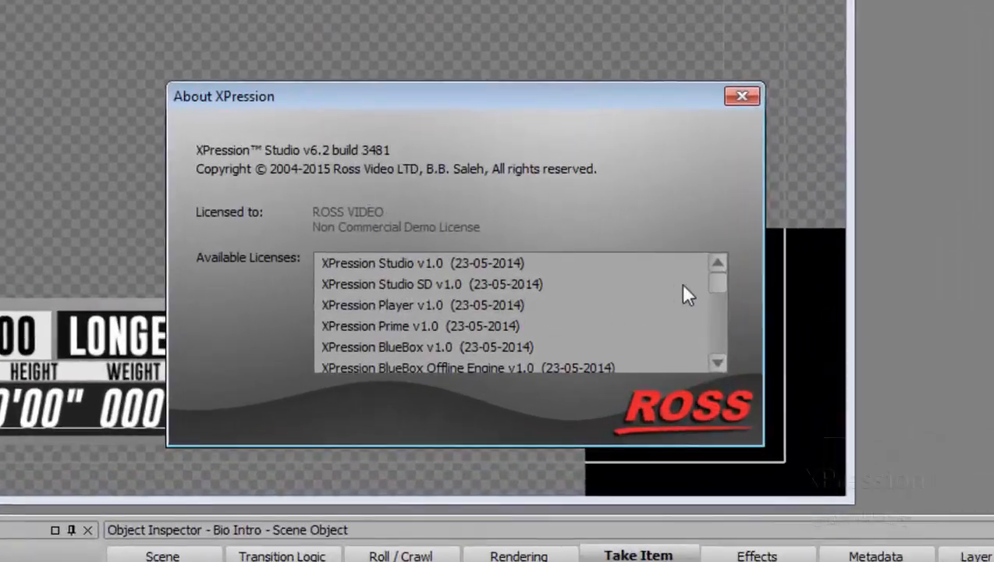
left_click_drag(717, 284, 731, 316)
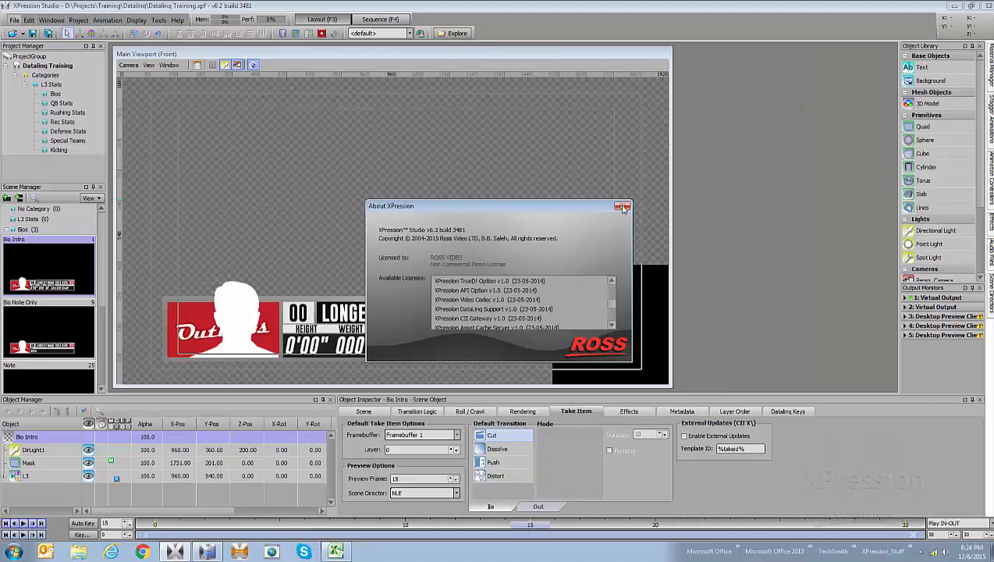
left_click(742, 96)
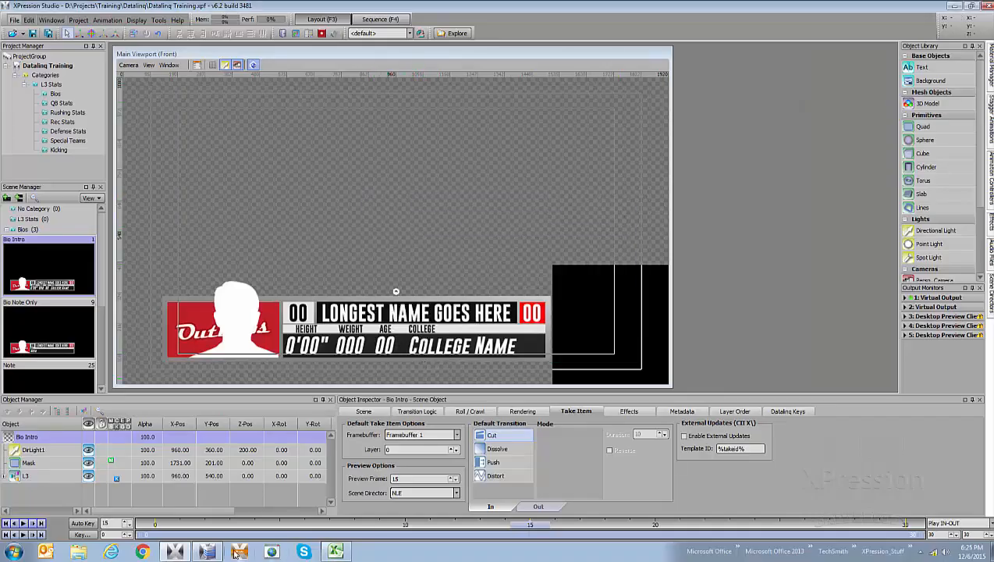
Step: Switch to the XPression DataLinq Server and add a new ADODB DataLinq source
left_click(206, 552)
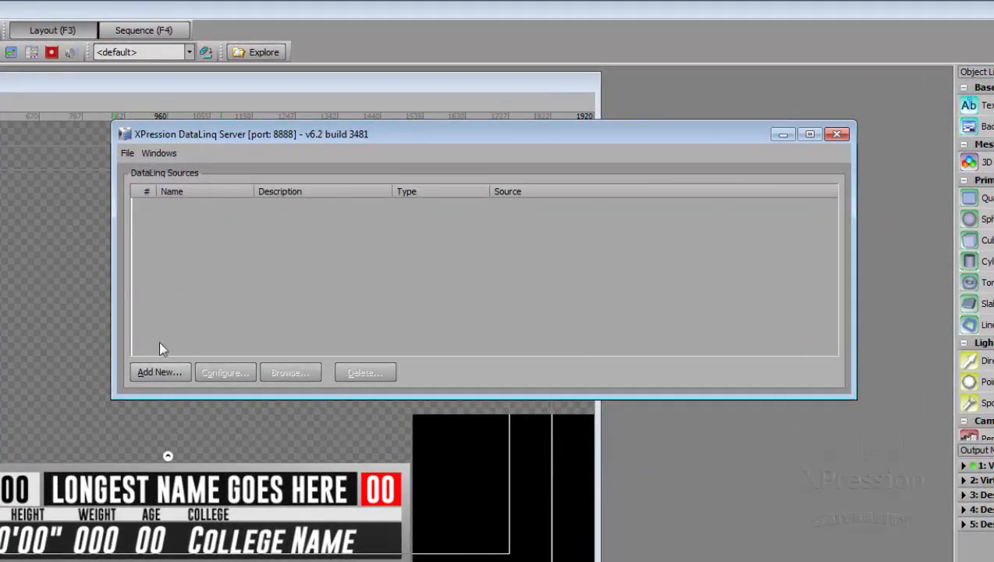
left_click(161, 373)
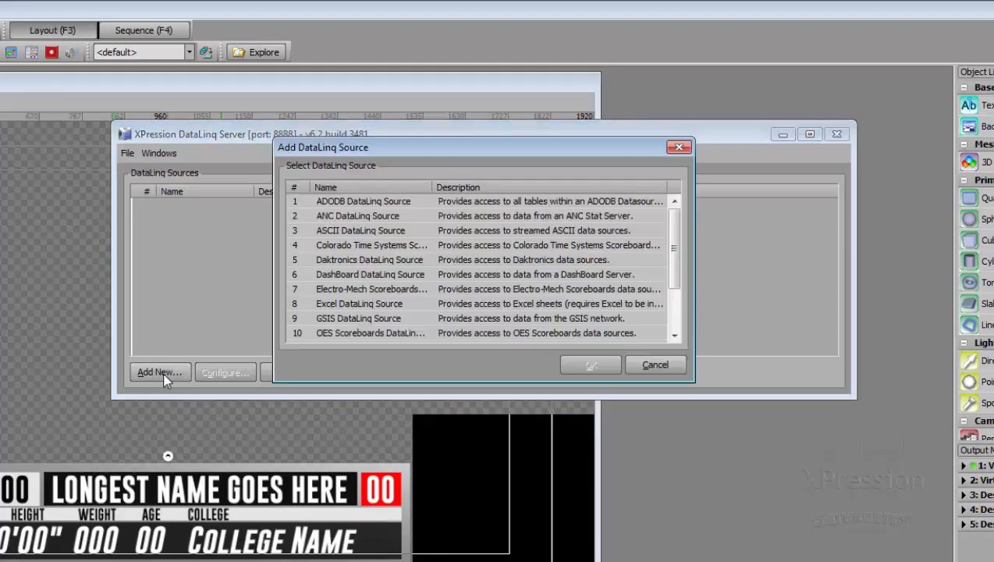
left_click(357, 203)
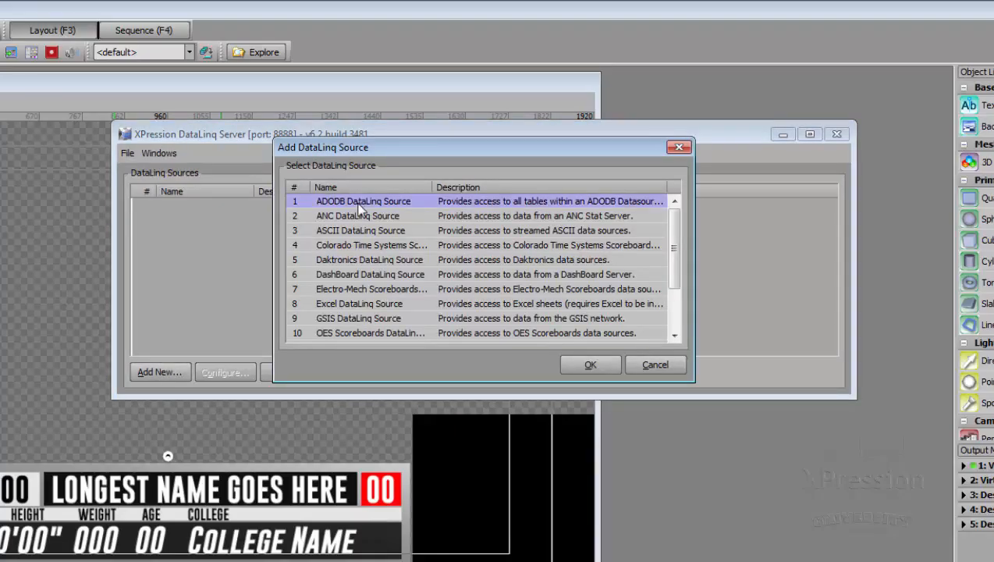
left_click(591, 367)
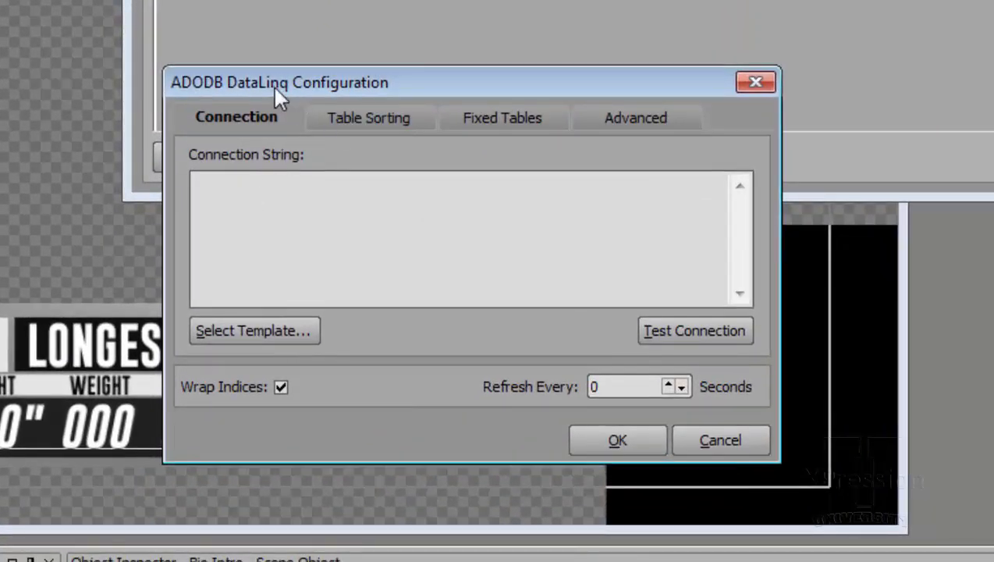
Step: Fill the connection string from the Excel (XLSX) template
left_click(270, 327)
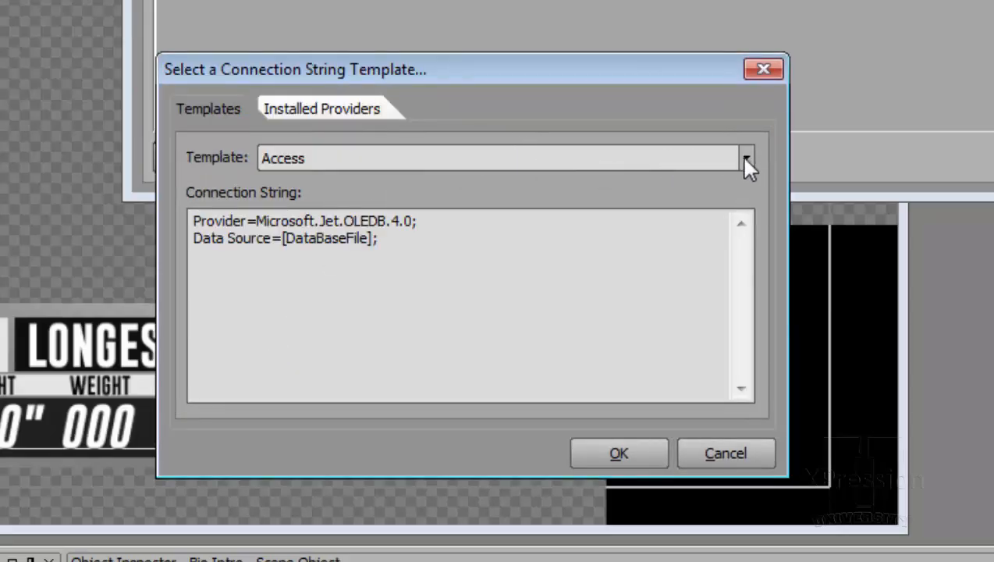
left_click(744, 158)
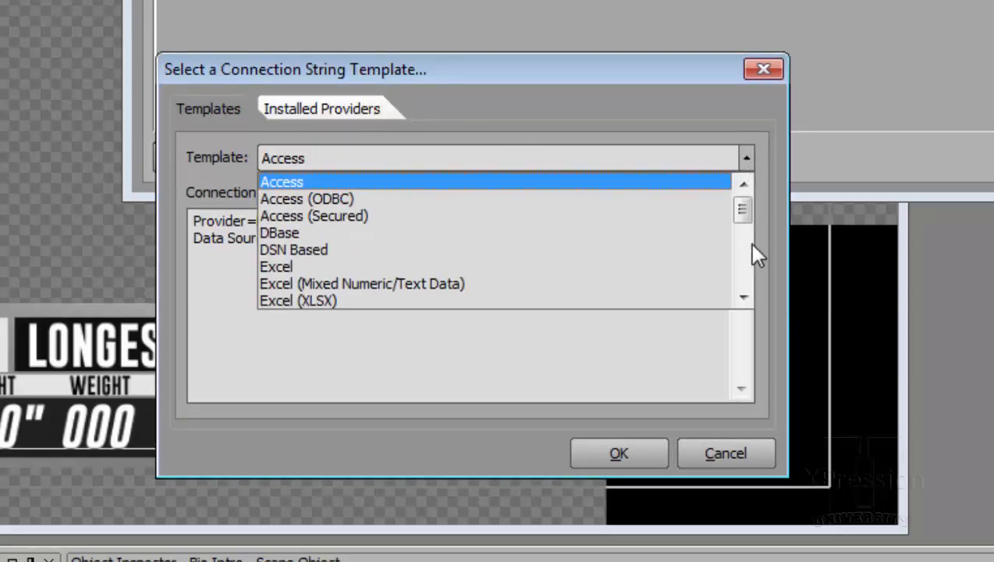
mouse_move(740, 220)
left_mouse_down()
mouse_move(750, 293)
mouse_move(747, 217)
mouse_move(747, 231)
left_mouse_up()
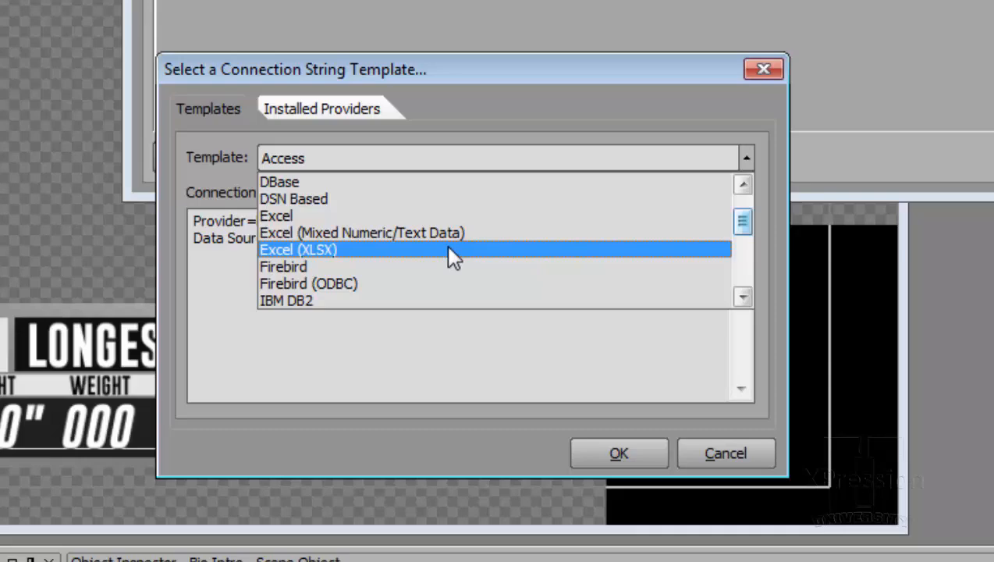
left_click(450, 250)
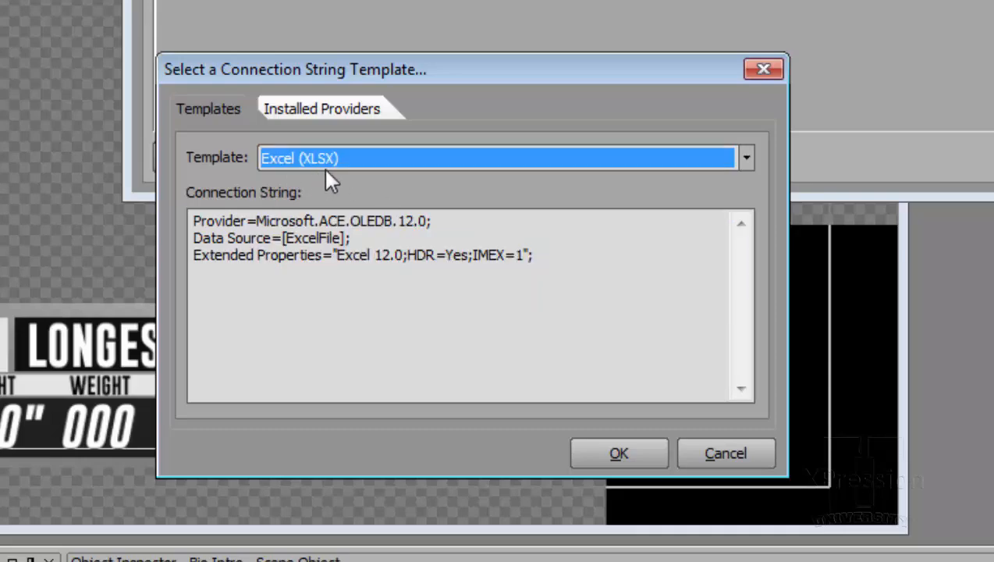
left_click(605, 446)
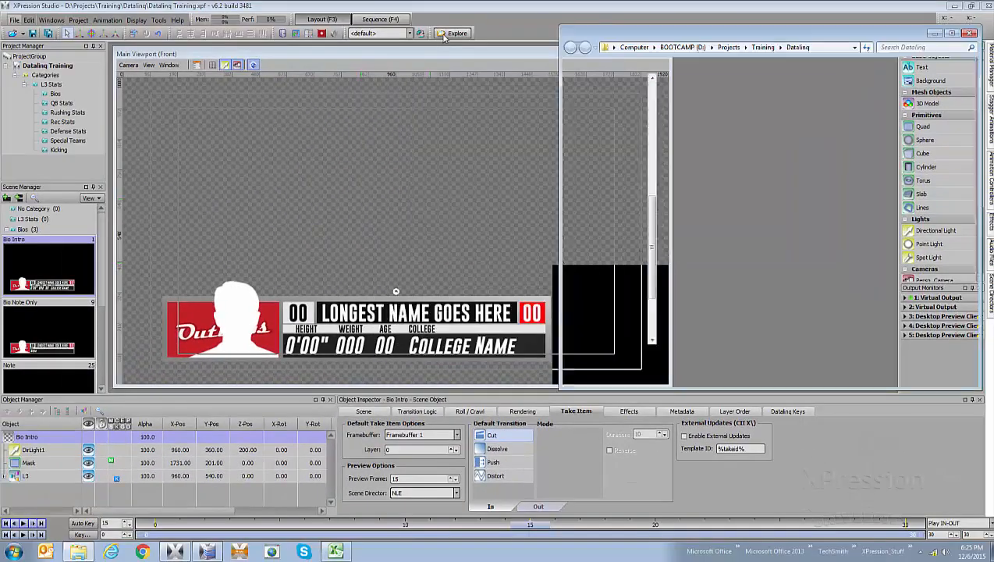
Step: Copy the full path of New York.xlsx from the project's Misc folder and close the file browser
left_click(444, 35)
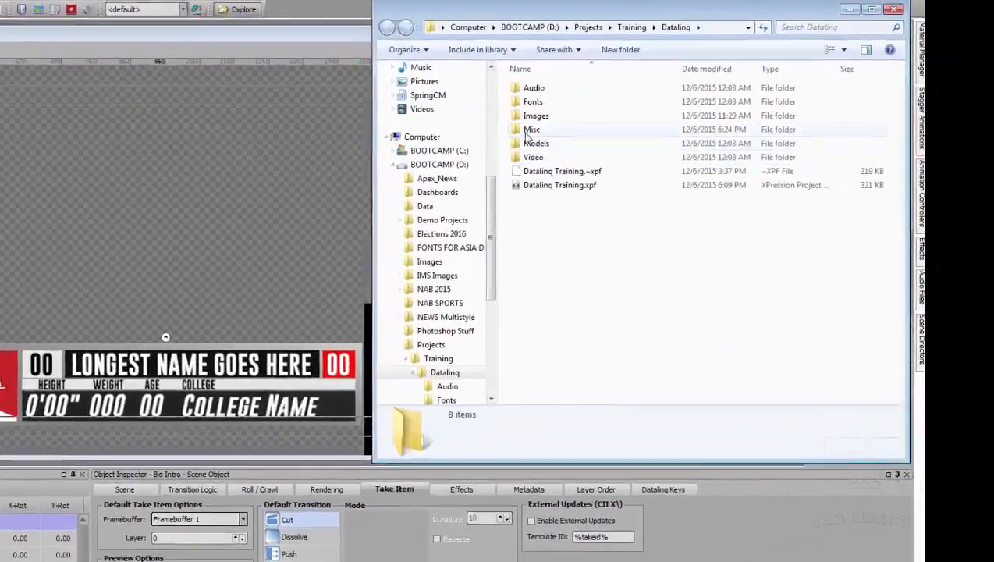
left_click(676, 132)
double_click(438, 132)
left_click(455, 92)
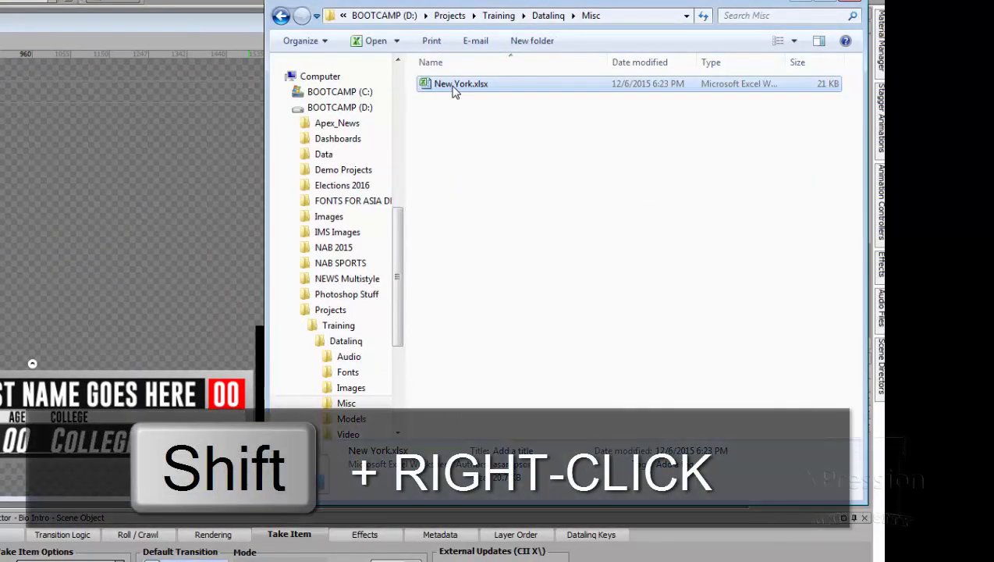
right_click(455, 92, "shift")
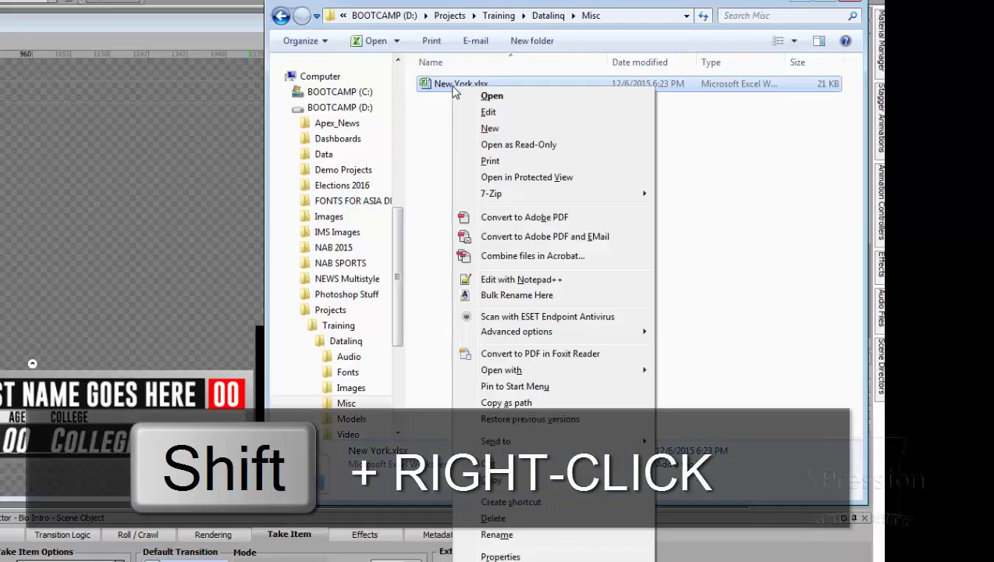
left_click(546, 403)
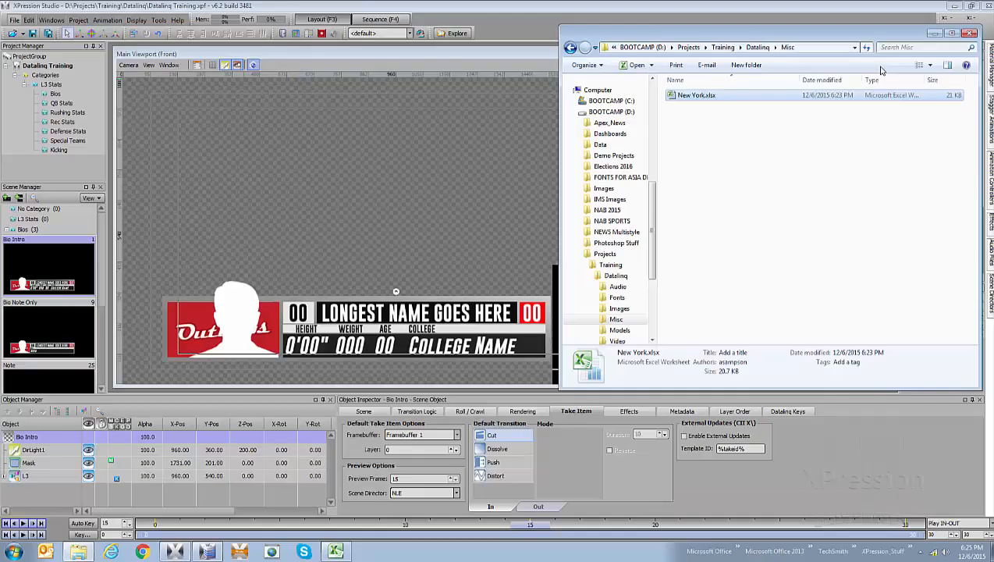
left_click(806, 5)
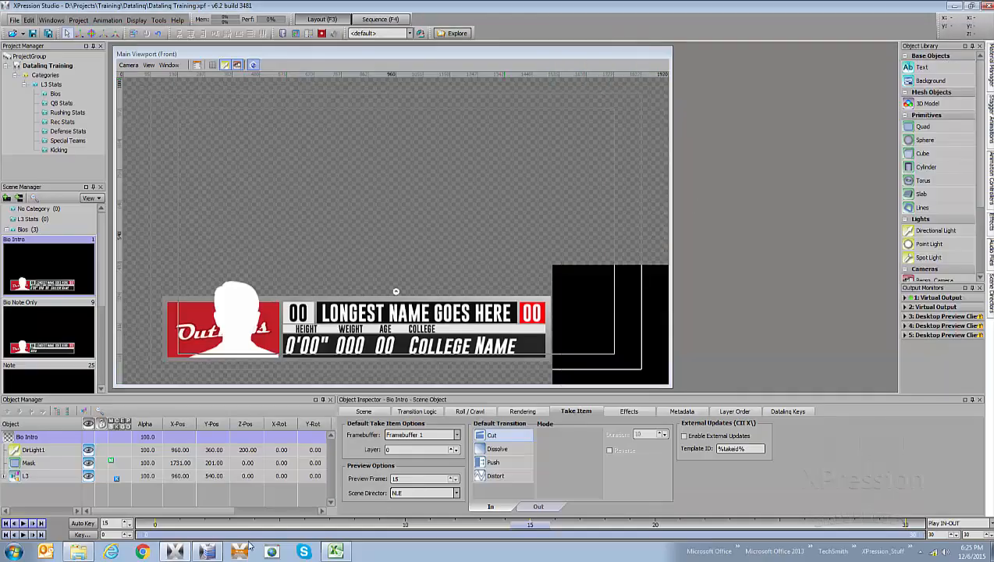
Step: Return to the DataLinq Server and replace the [ExcelFile] placeholder in the connection string with the copied workbook path
left_click(207, 552)
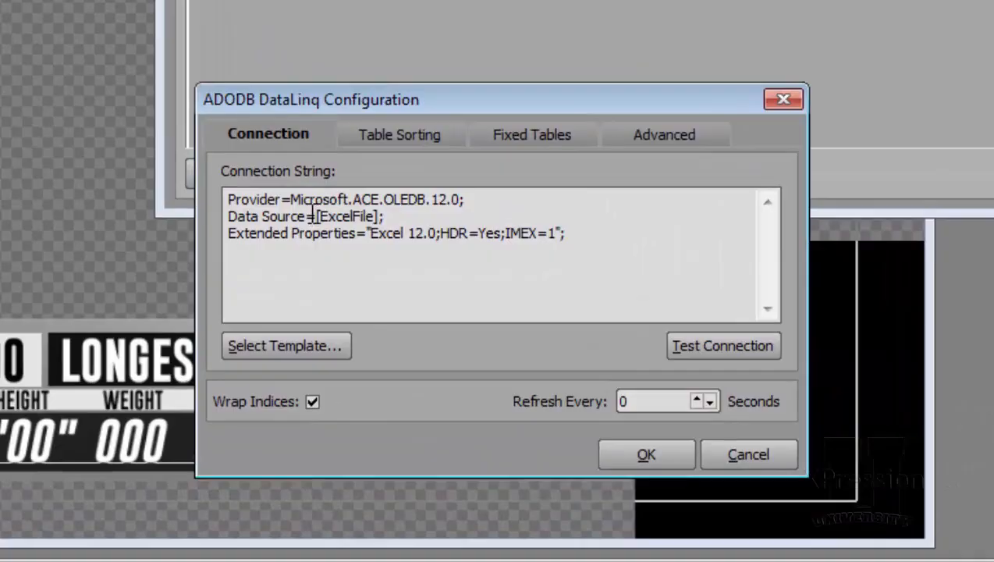
mouse_move(312, 217)
left_click_drag(308, 216, 329, 216)
left_click(329, 217)
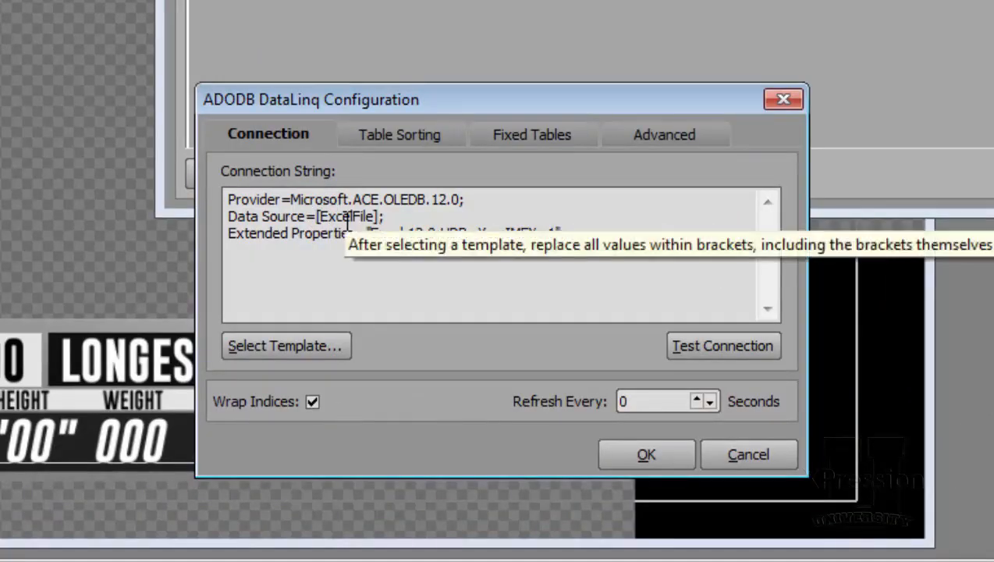
left_click_drag(317, 216, 348, 217)
key("shift+Right")
key("shift+Right")
key("shift+Right")
key("shift+Right")
key("shift+Right")
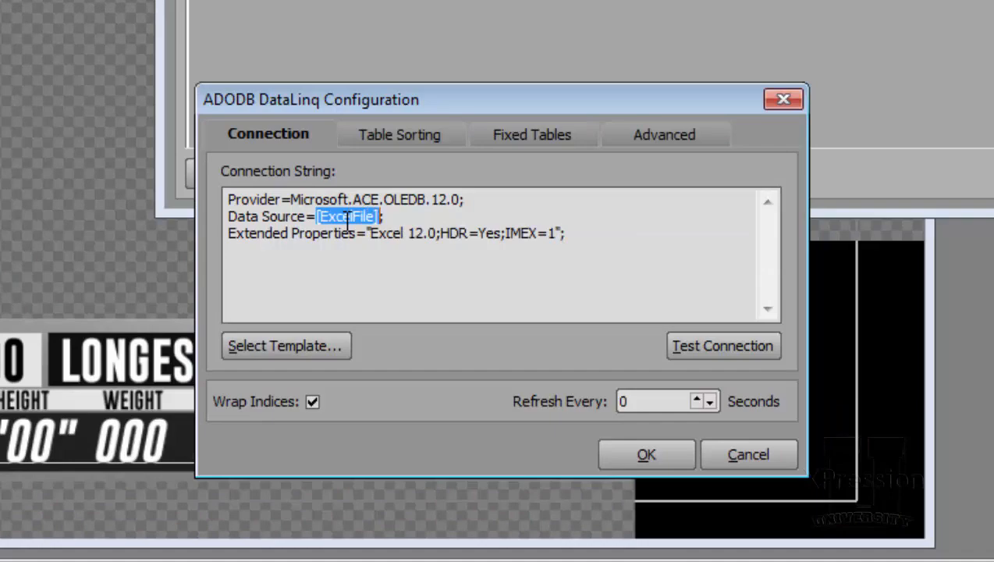
key("ctrl+v")
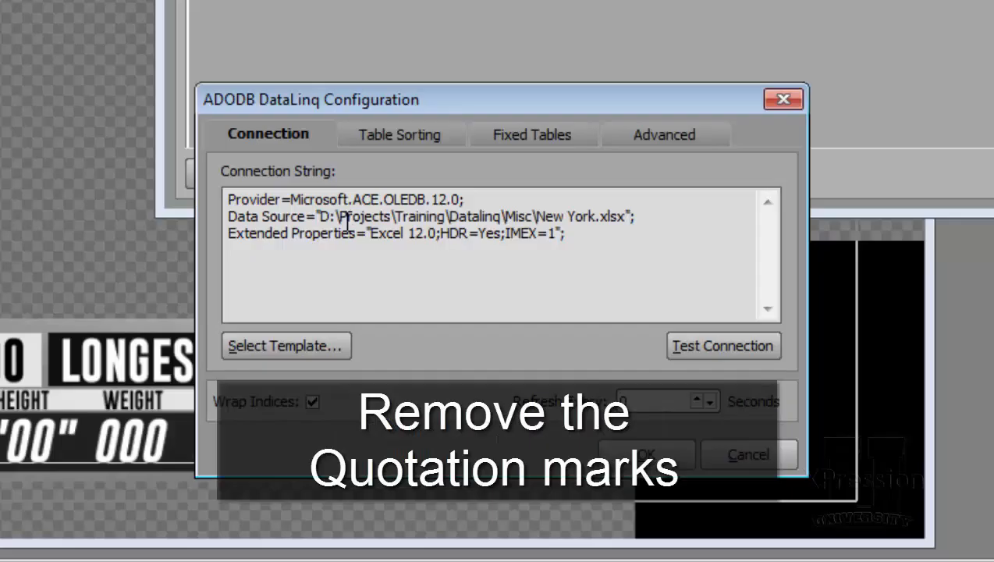
Step: Remove both quotation marks around the workbook path so the data source reads D:\Projects\Training\Datalinq\Misc\New York.xlsx
left_click(629, 207)
key("BackSpace")
key("Left")
key("Left")
key("Left")
key("Left")
key("Left")
key("Left")
key("Left")
key("Left")
key("Left")
key("Left")
key("Left")
key("Left")
key("Left")
key("Left")
key("Left")
key("Left")
key("Left")
key("Left")
key("Left")
key("Left")
key("BackSpace")
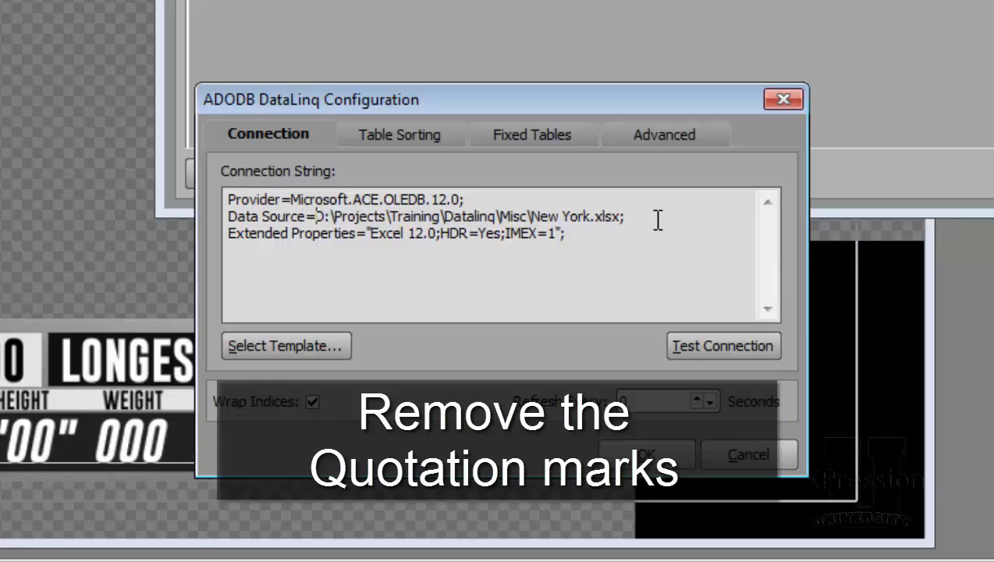
left_click(636, 249)
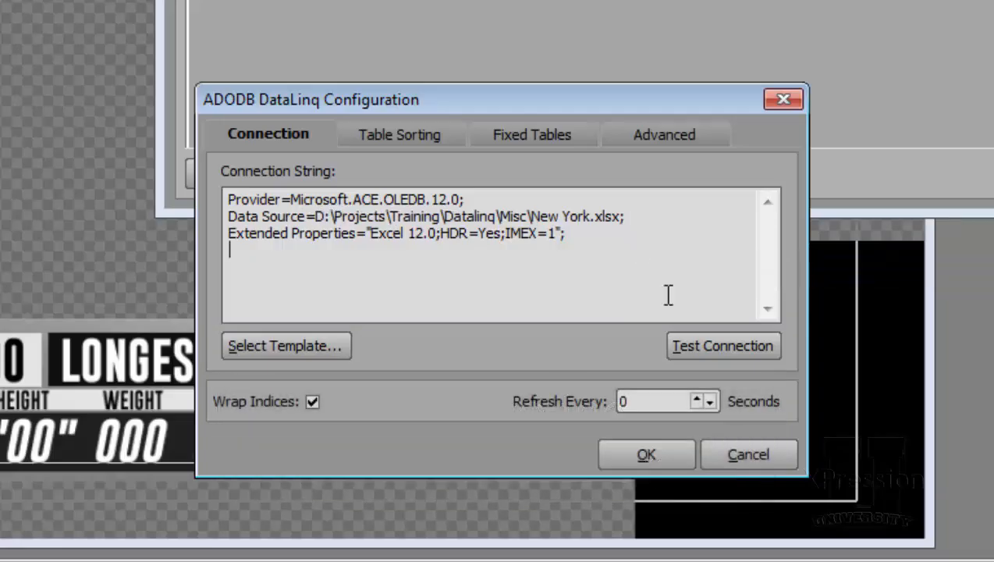
Step: Test the ADODB connection and accept the source configuration
left_click(724, 347)
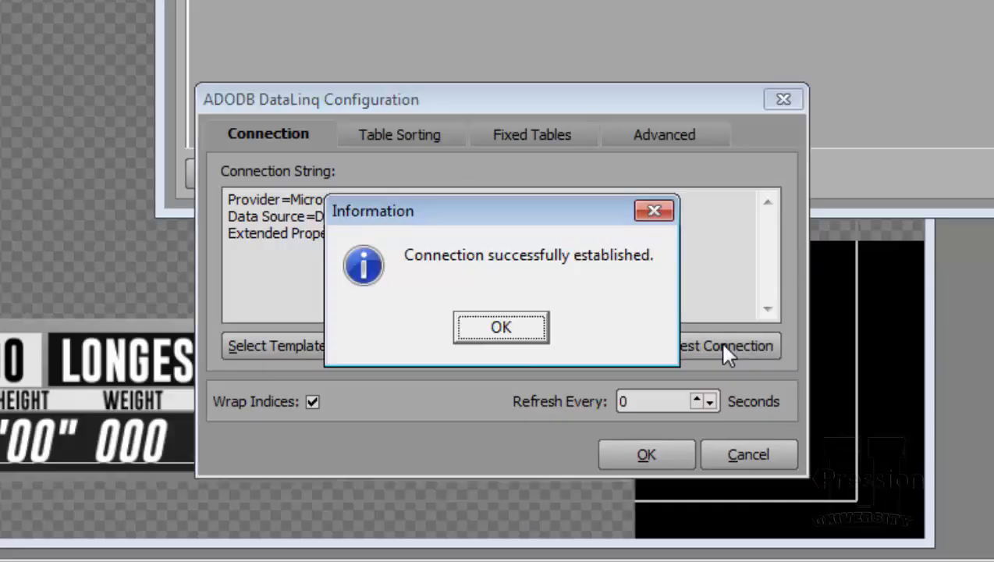
left_click(520, 328)
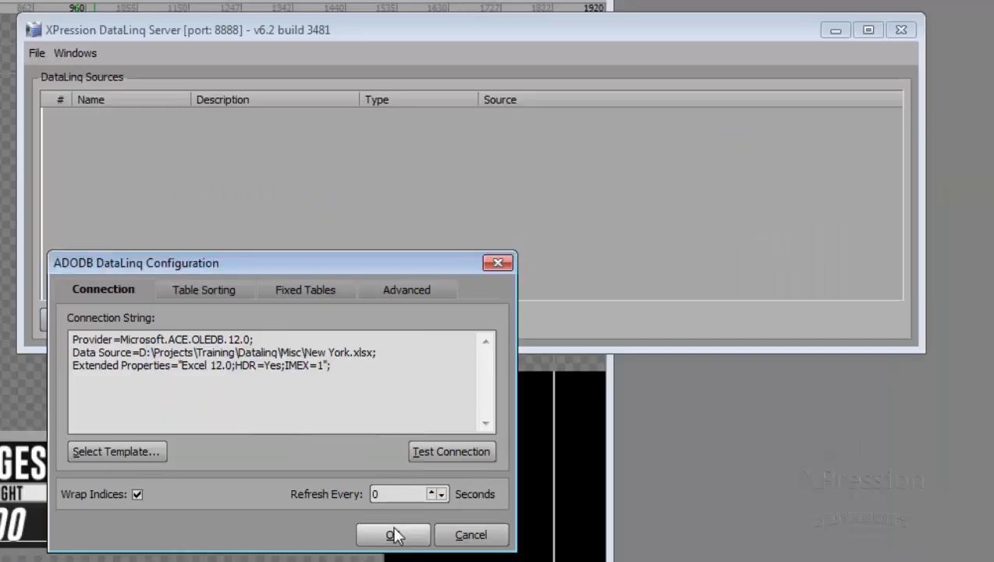
left_click(648, 454)
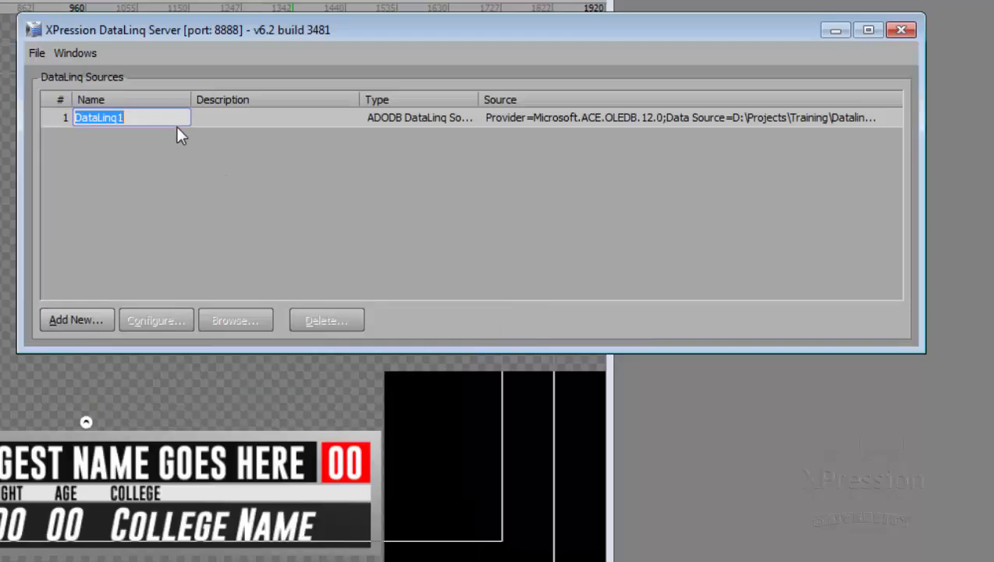
Step: Name the new DataLinq source Player Stats
type("Player ST")
type("at")
key("BackSpace")
key("BackSpace")
key("BackSpace")
type("tats")
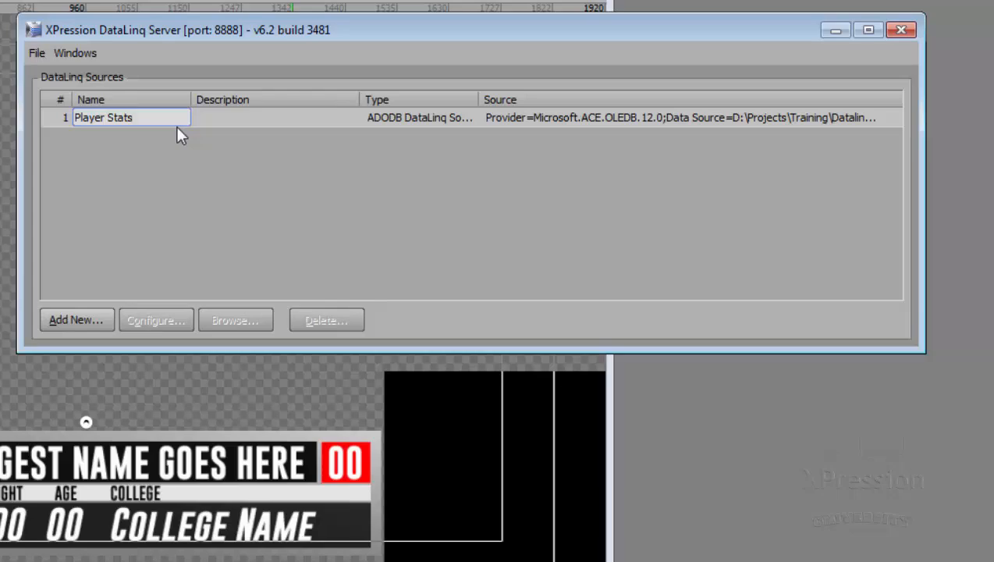
key("Return")
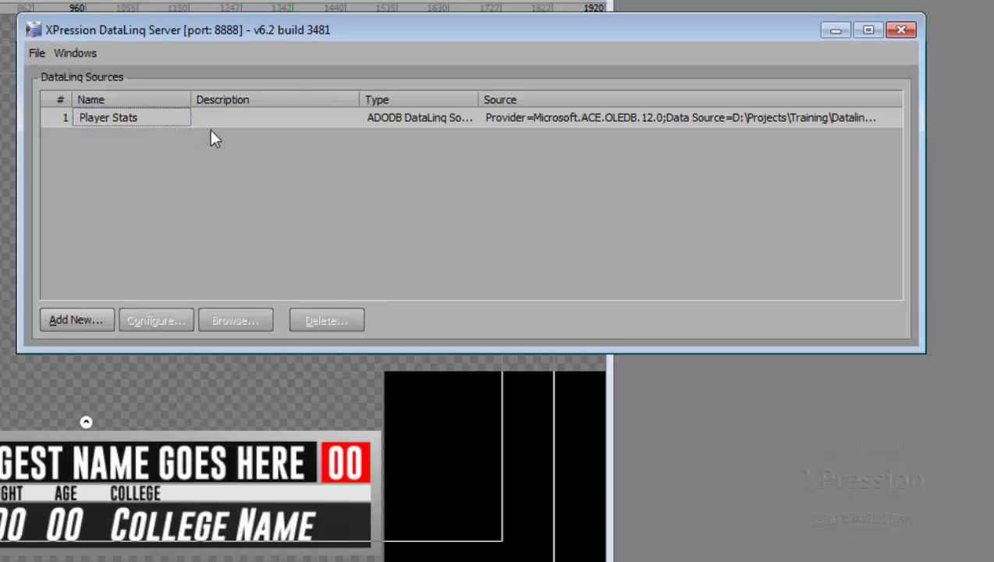
Step: Browse the Player Stats source to examine its Roster table, and close the data view
left_click(211, 117)
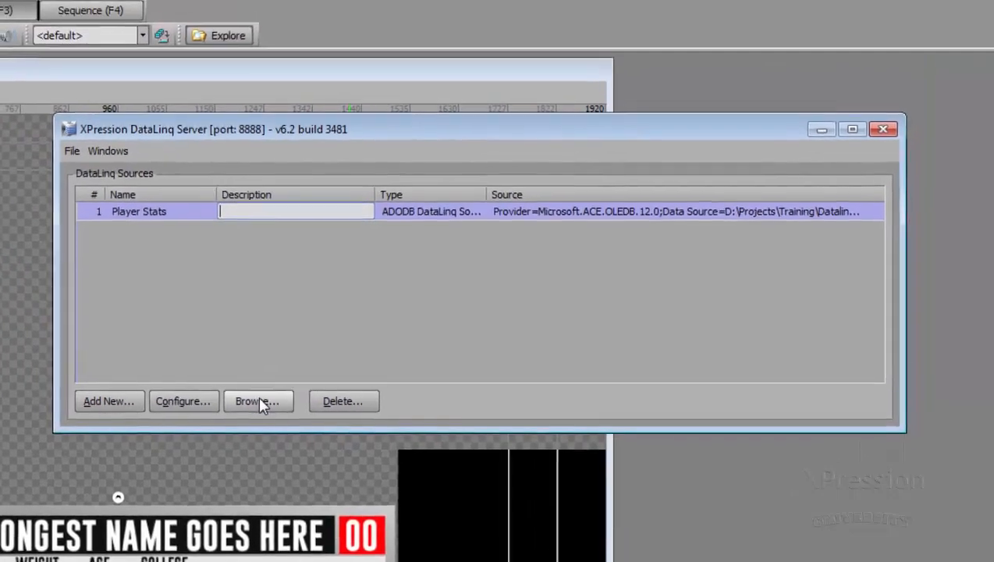
left_click(257, 401)
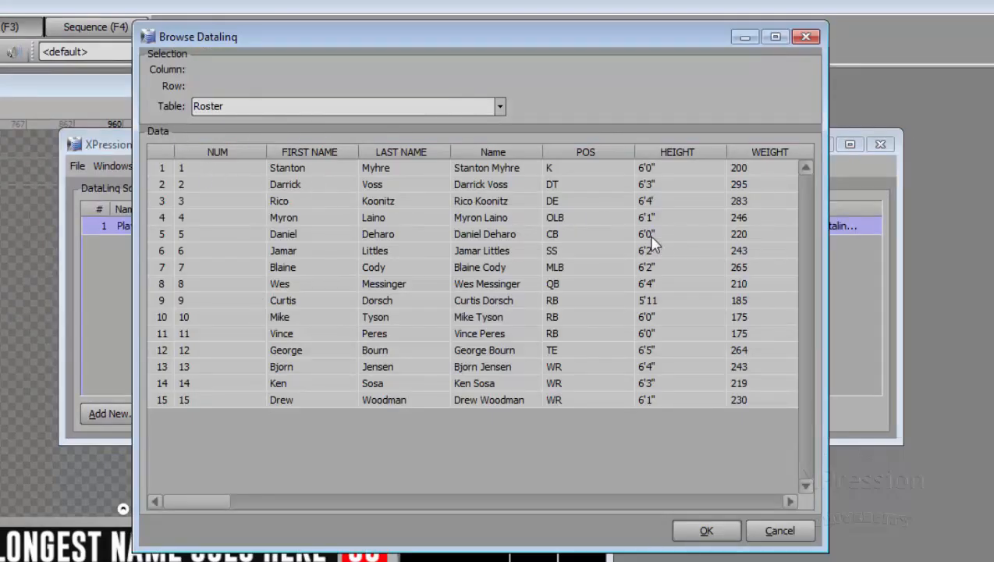
left_click(707, 530)
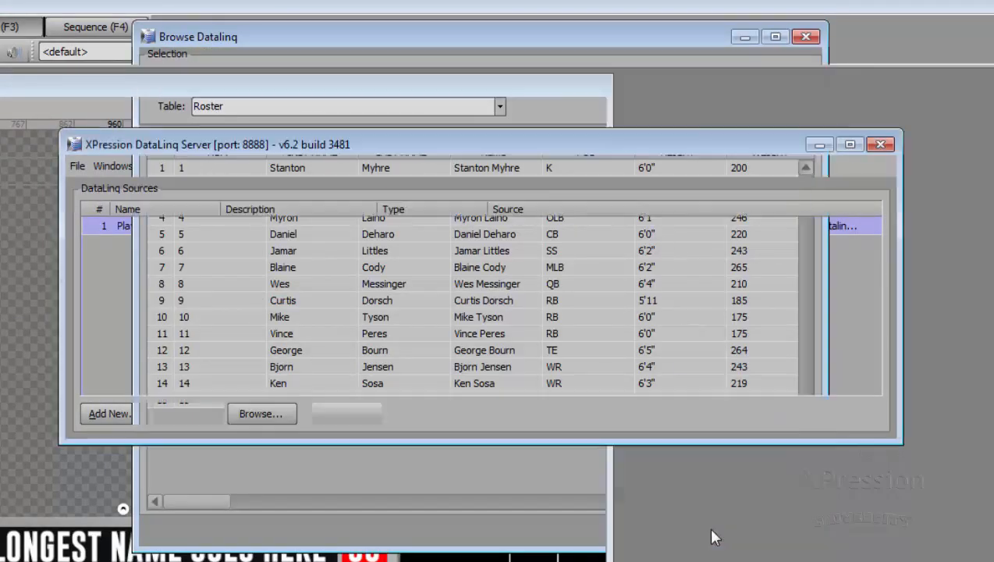
Step: Close the DataLinq Server window and add LinqServer1 at localhost, port 8888, as the project's DataLinq server
left_click(881, 146)
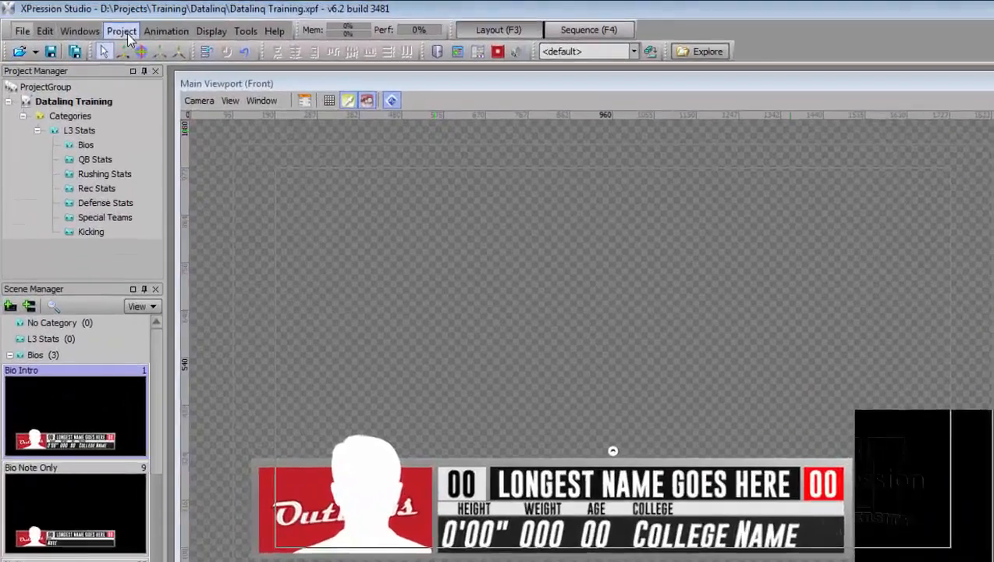
left_click(80, 20)
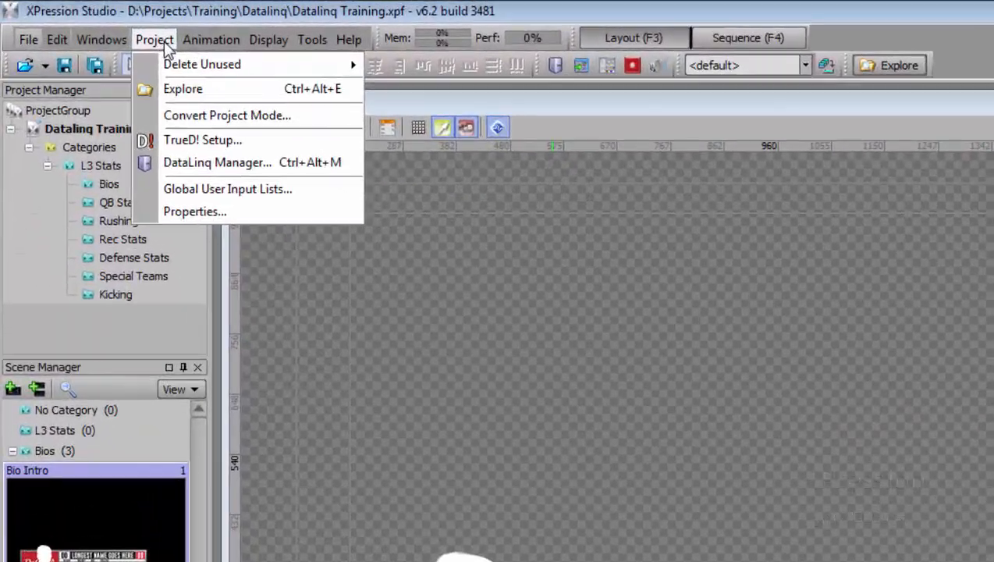
left_click(206, 163)
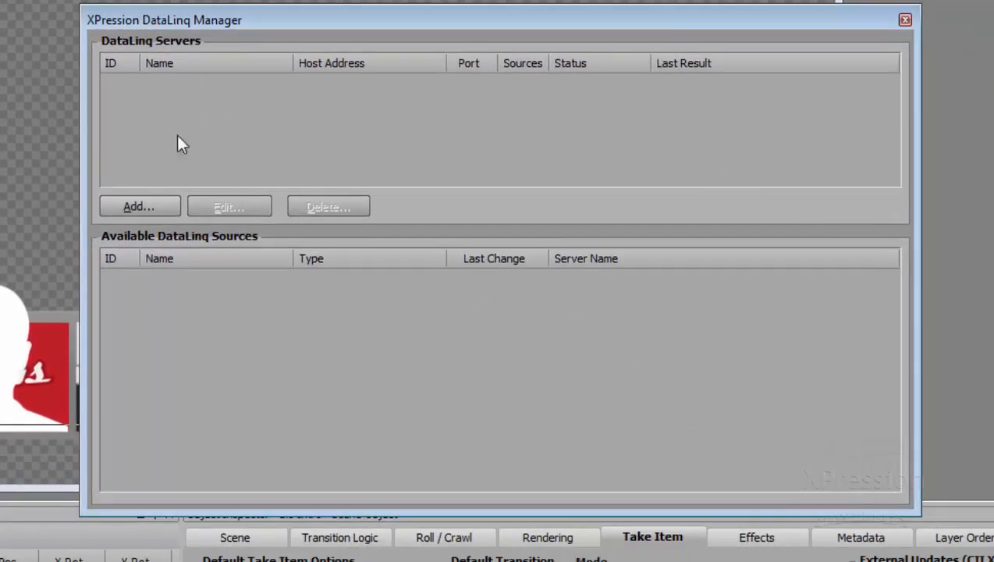
left_click(146, 207)
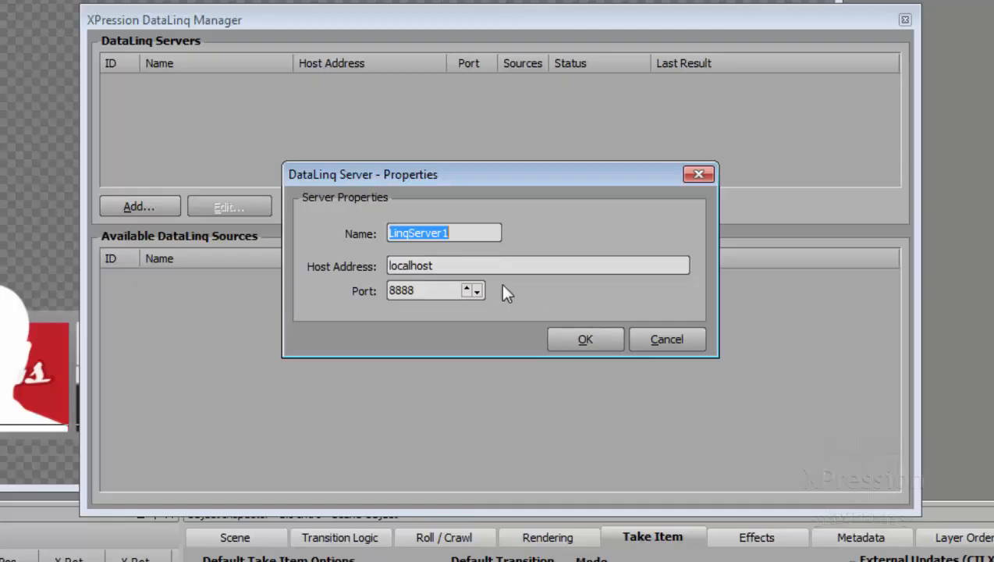
left_click(584, 342)
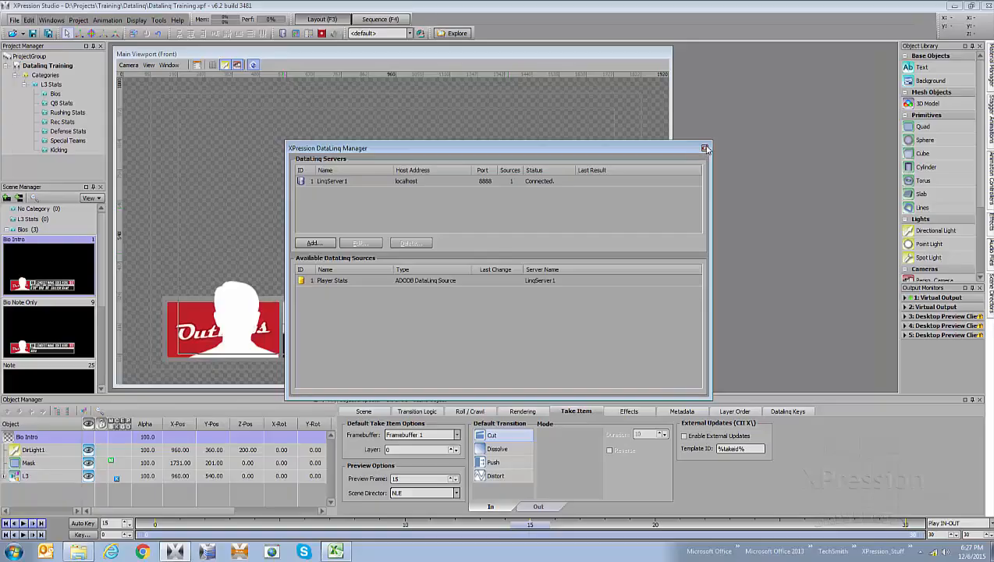
left_click(905, 20)
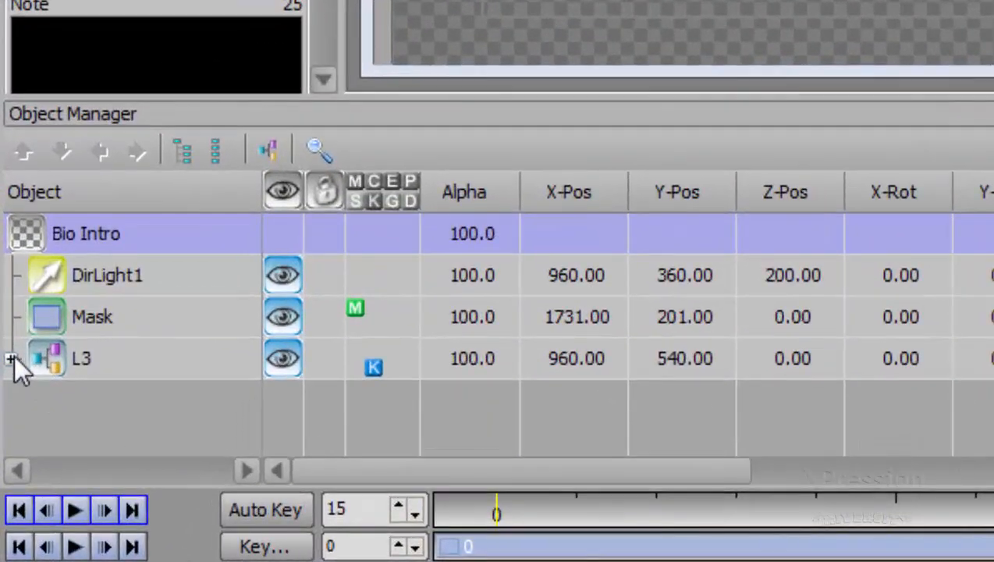
Step: Switch the Name text object in the L3 group to a DataLinq data source
left_click(4, 475)
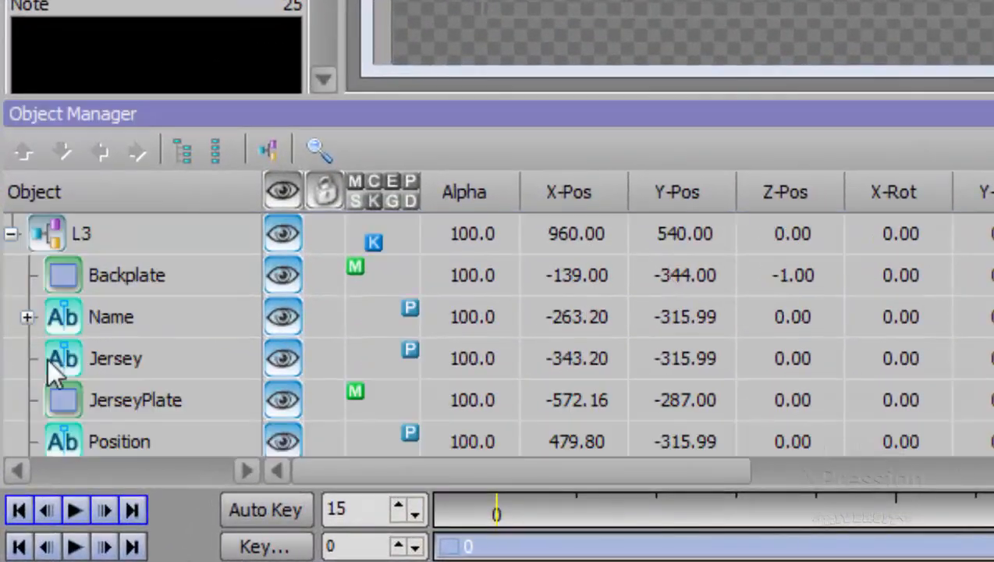
left_click(166, 311)
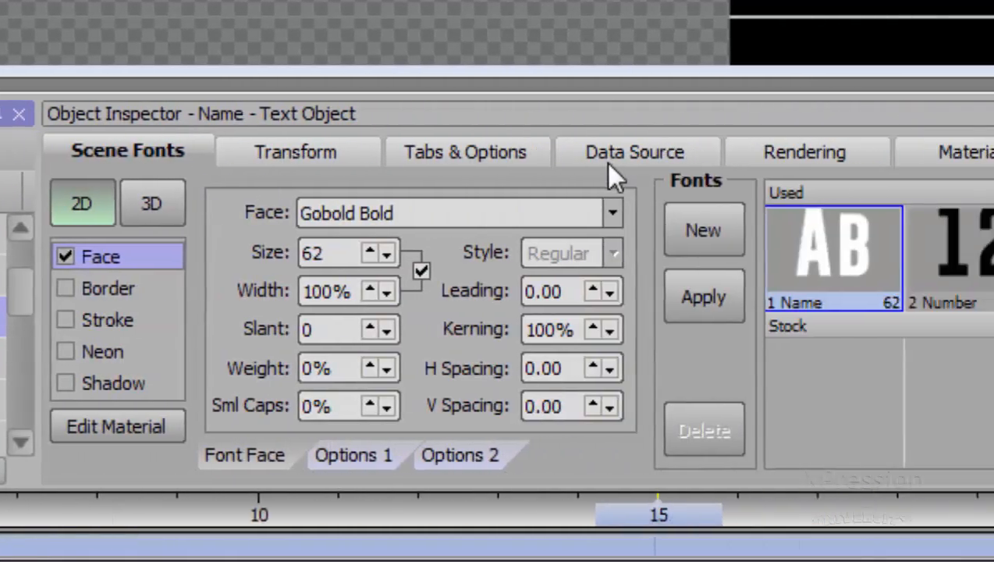
left_click(629, 153)
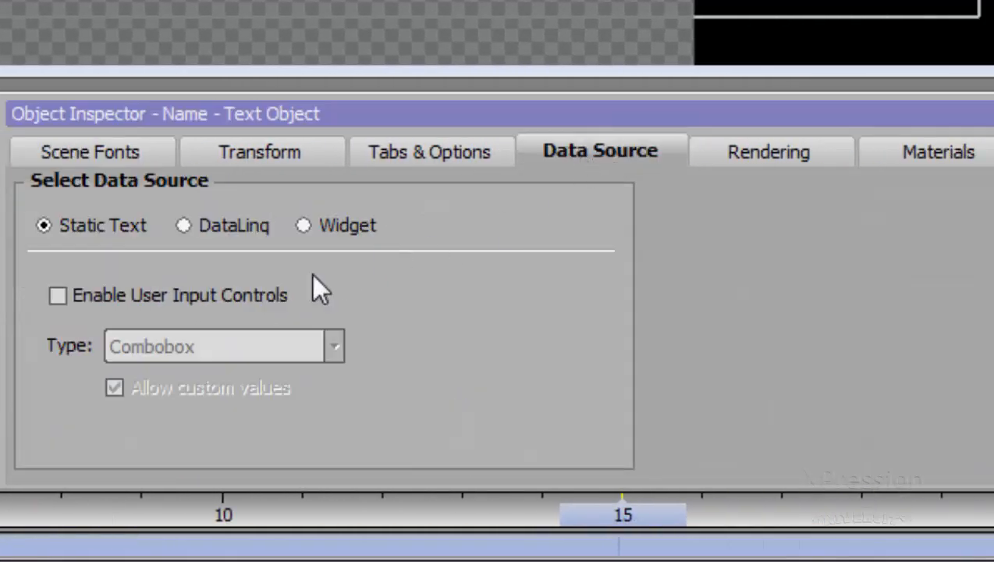
left_click(205, 227)
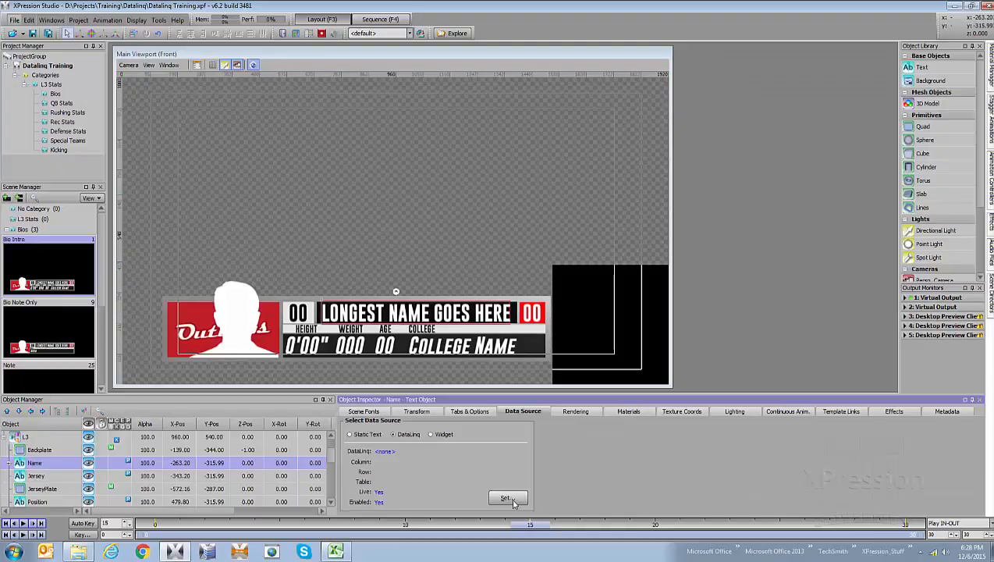
Step: Link the Name text object to the Name column, row 1, of the Roster table in Player Stats
left_click(566, 437)
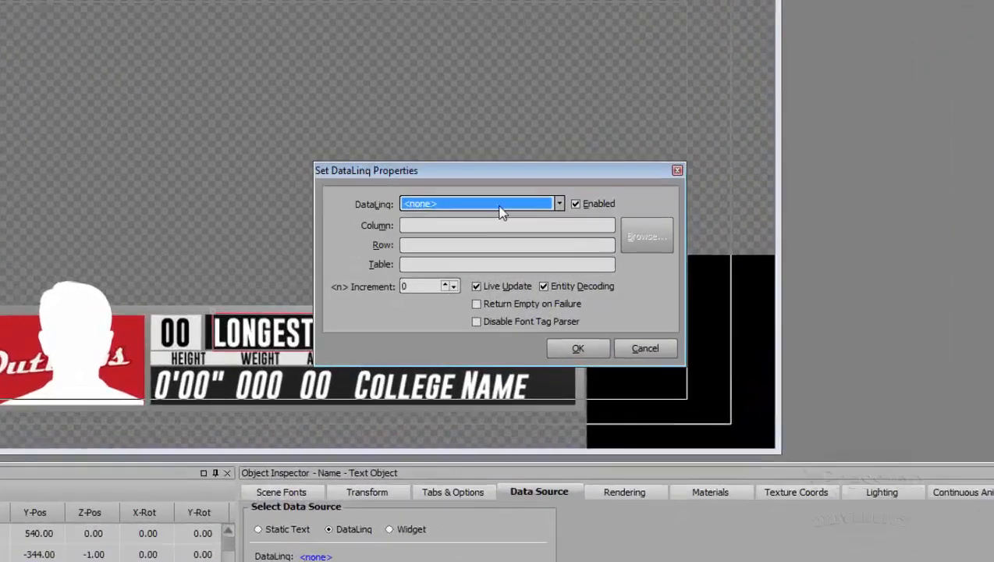
left_click(500, 233)
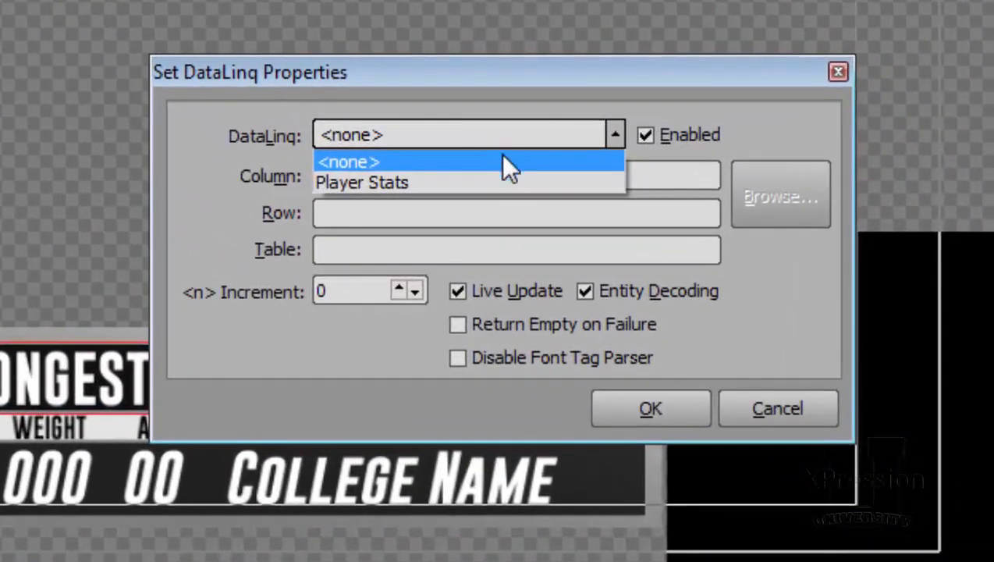
left_click(508, 187)
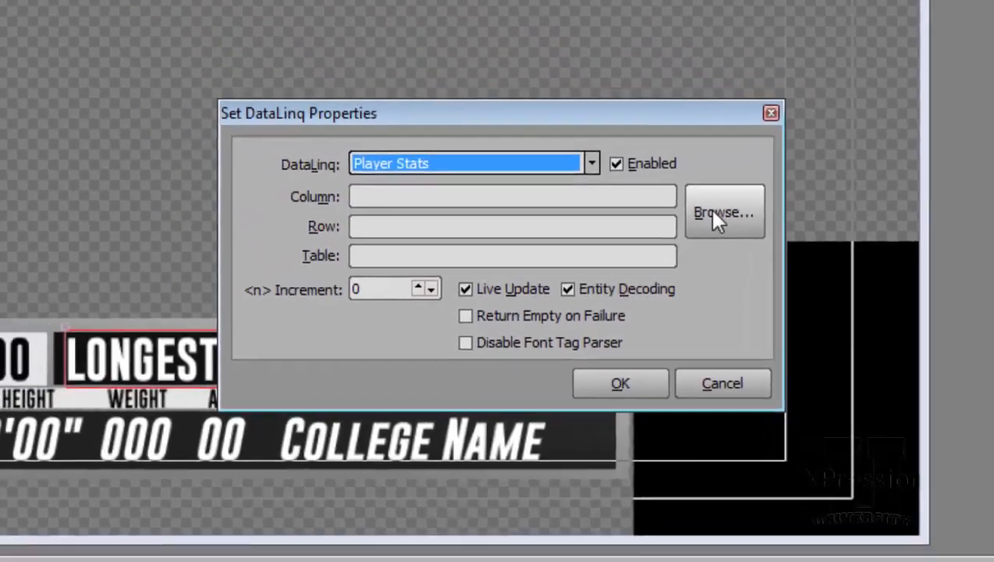
left_click(714, 212)
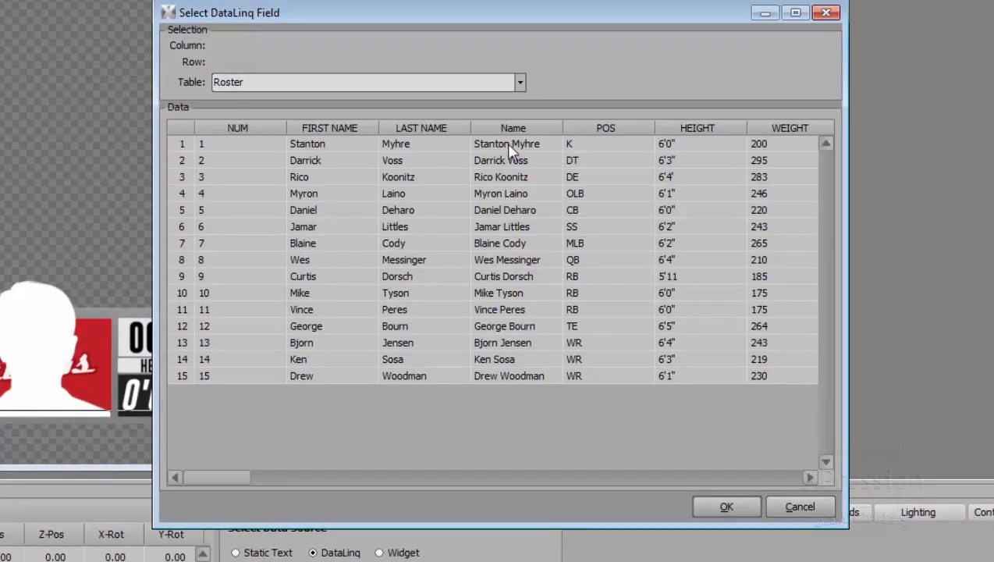
left_click(506, 143)
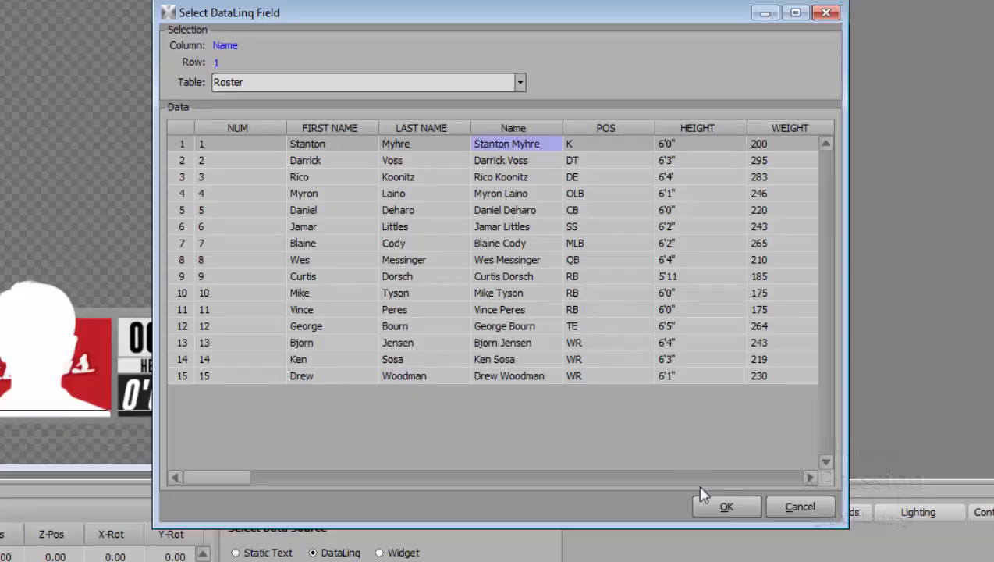
left_click(726, 506)
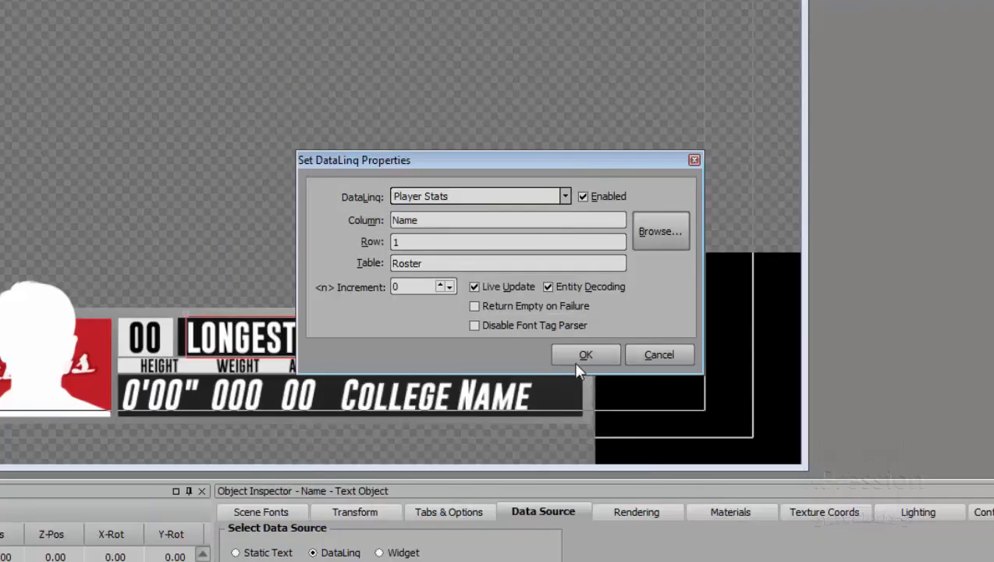
left_click(576, 355)
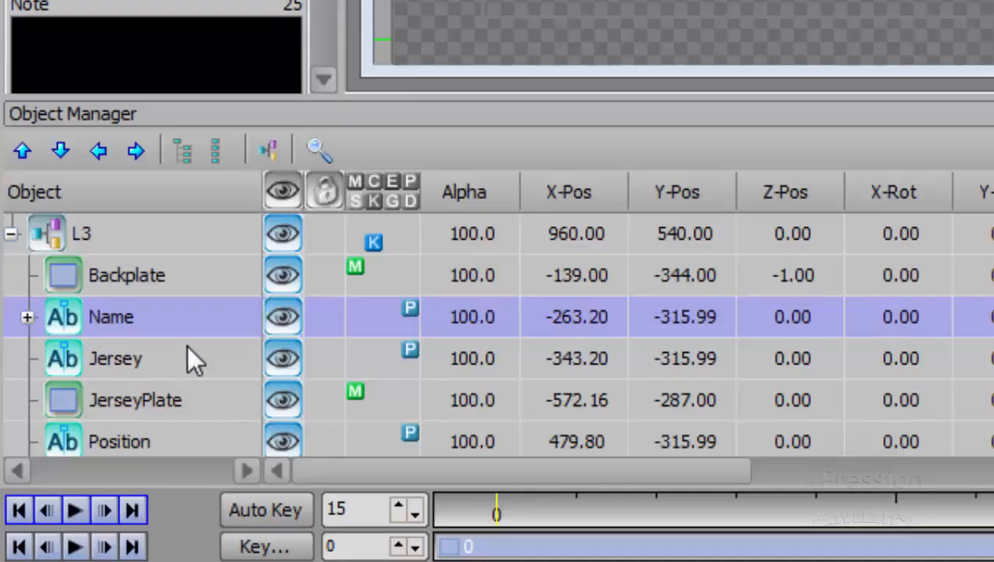
Step: Link the Jersey text object through DataLinq to the NUM column, row 1, of the Roster table in Player Stats
left_click(188, 349)
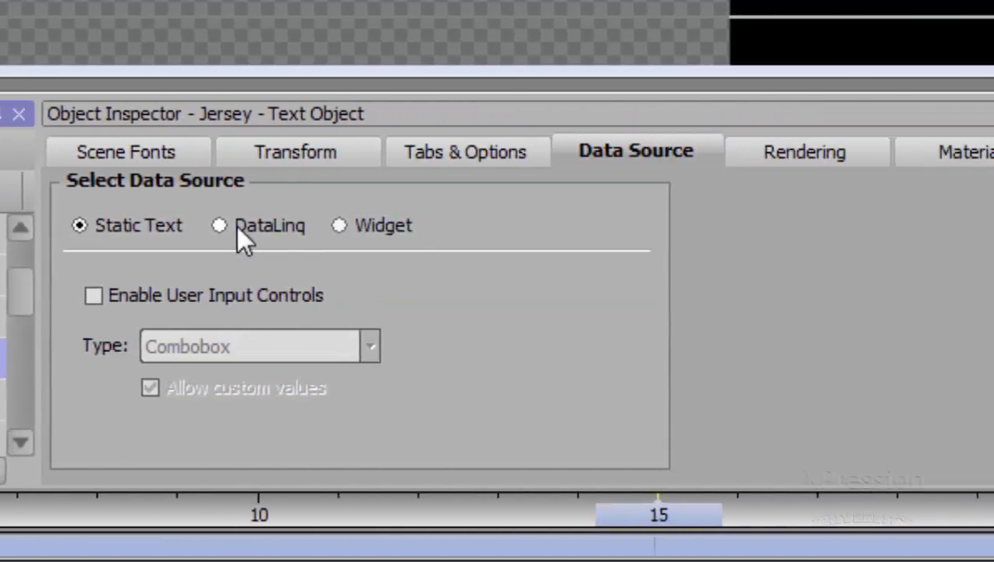
left_click(238, 231)
left_click(576, 431)
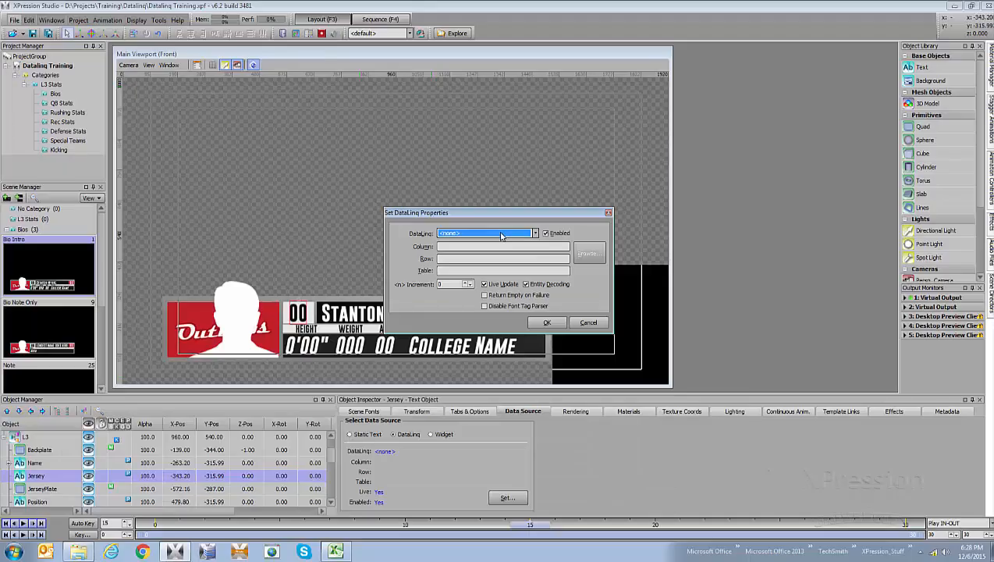
left_click(506, 232)
left_click(488, 246)
left_click(589, 252)
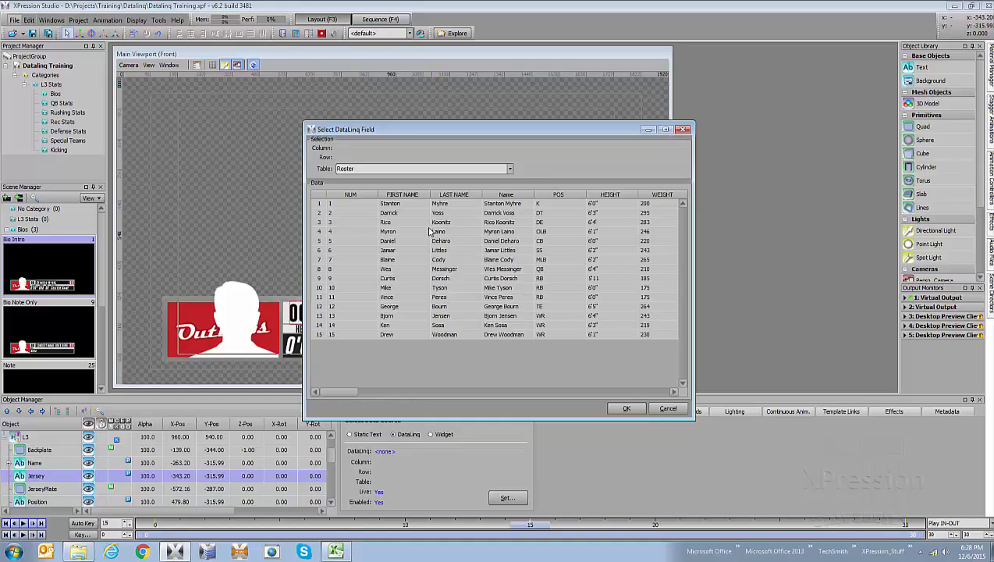
left_click(342, 204)
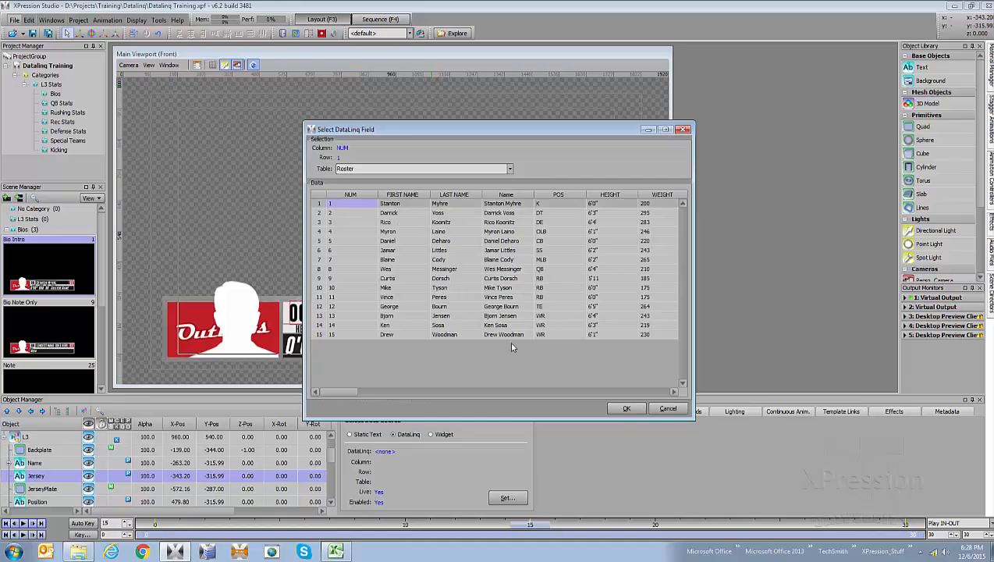
left_click(626, 408)
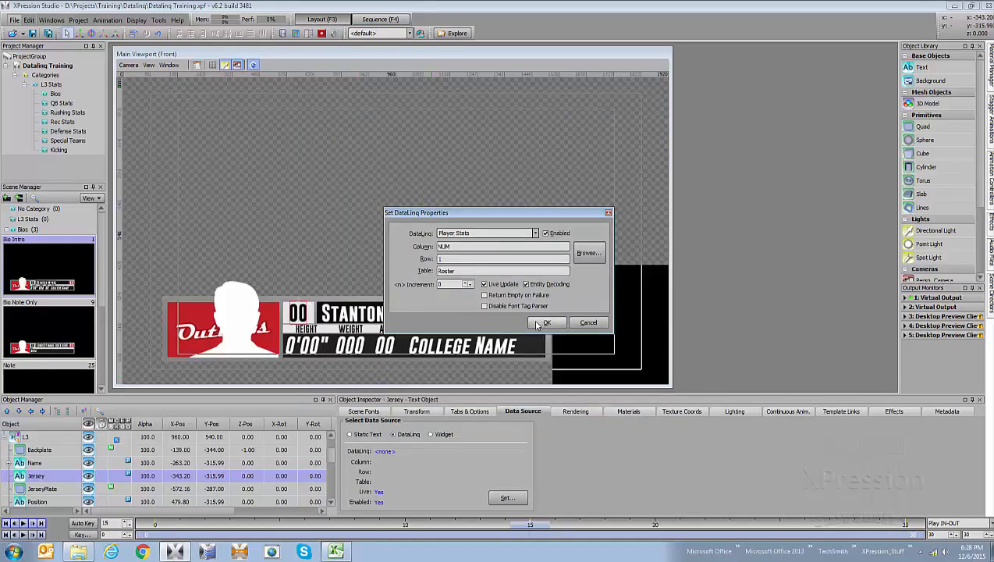
left_click(547, 323)
Step: Link the Position text object through DataLinq to the POS column, row 1, of the Roster table in Player Stats
left_click(62, 500)
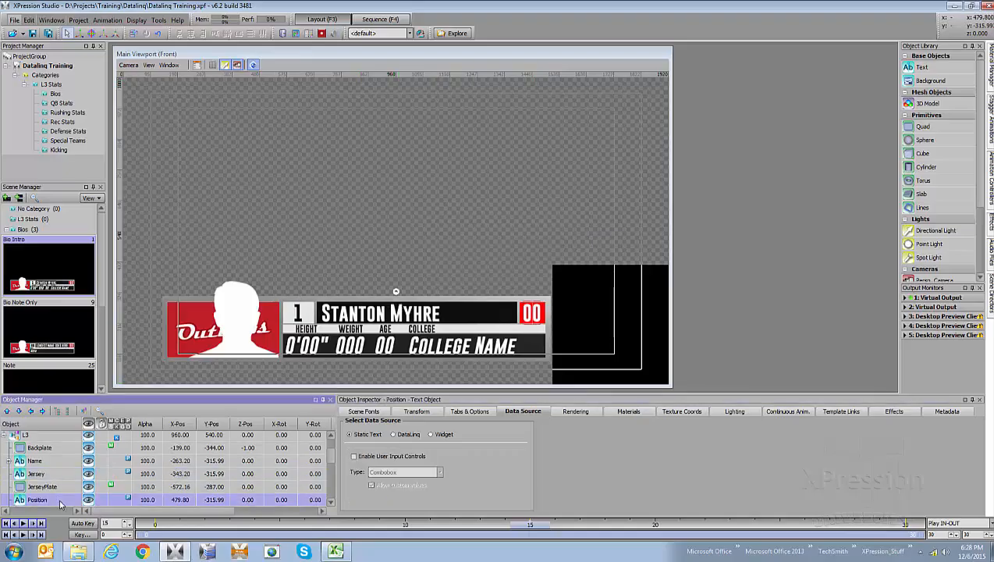
left_click(394, 436)
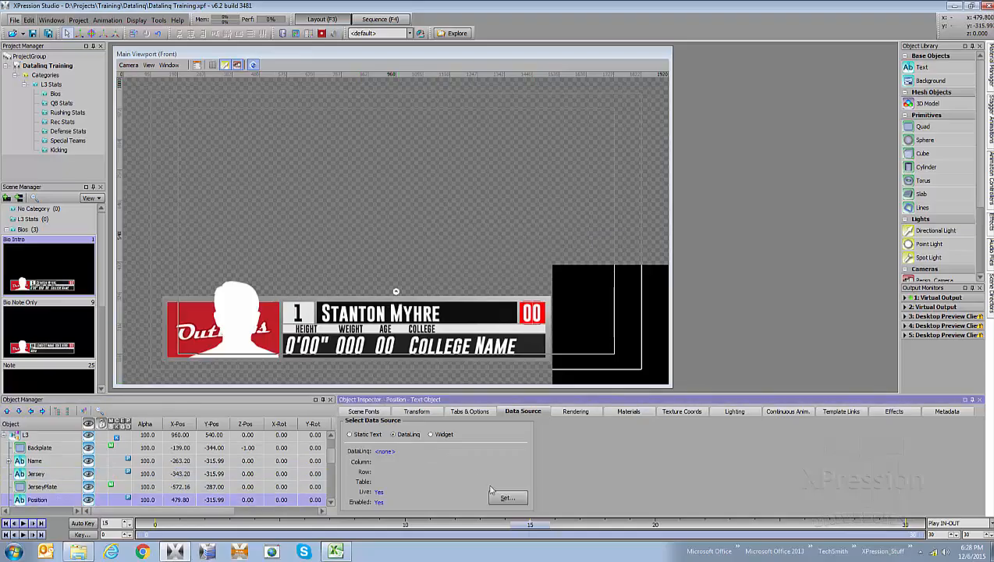
left_click(507, 497)
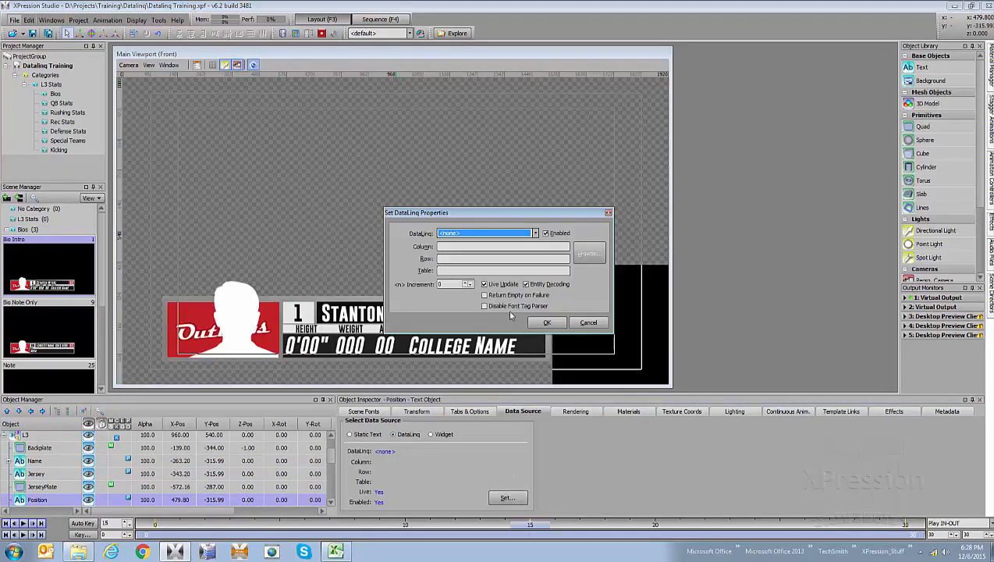
left_click(509, 235)
left_click(503, 247)
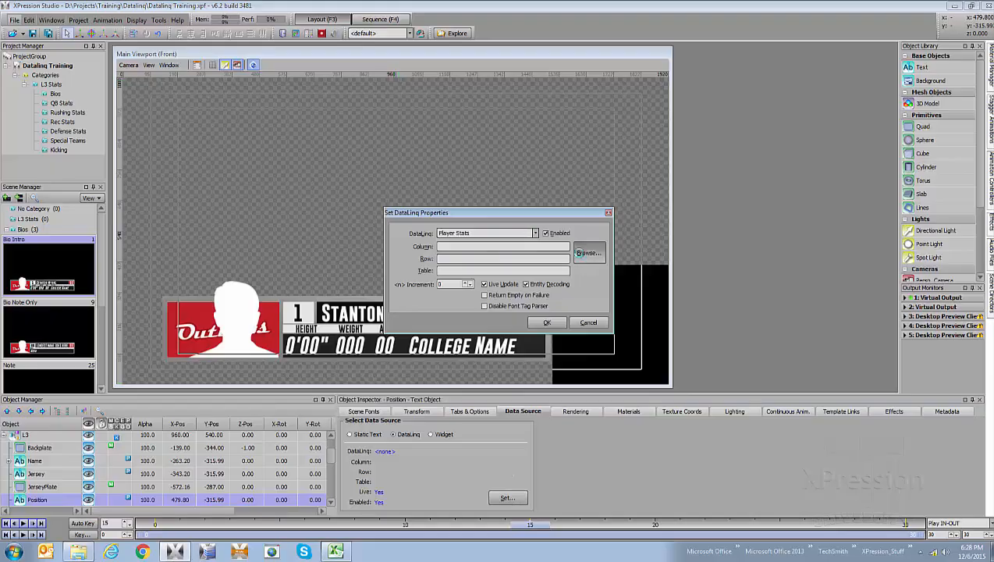
left_click(587, 254)
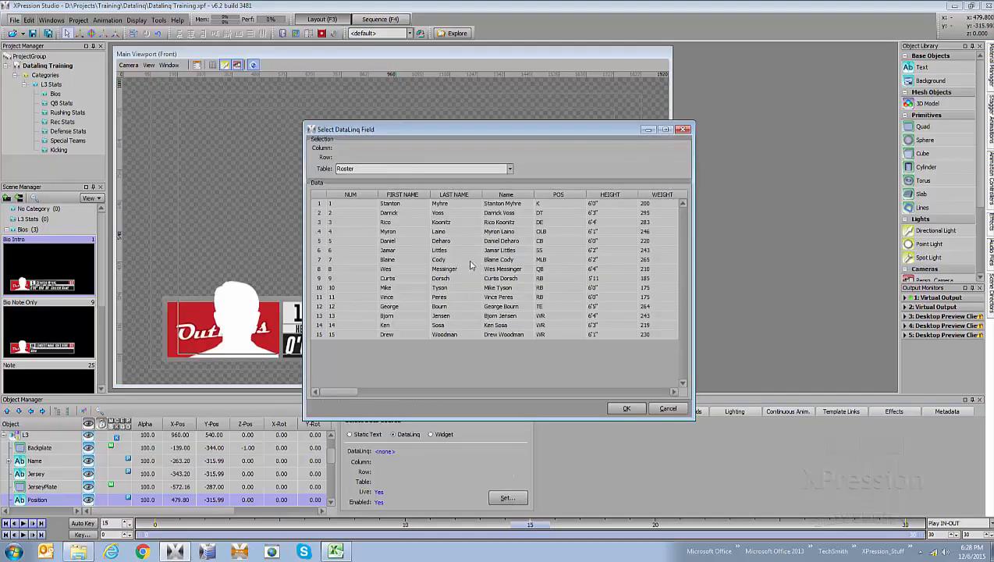
left_click(545, 204)
left_click(626, 408)
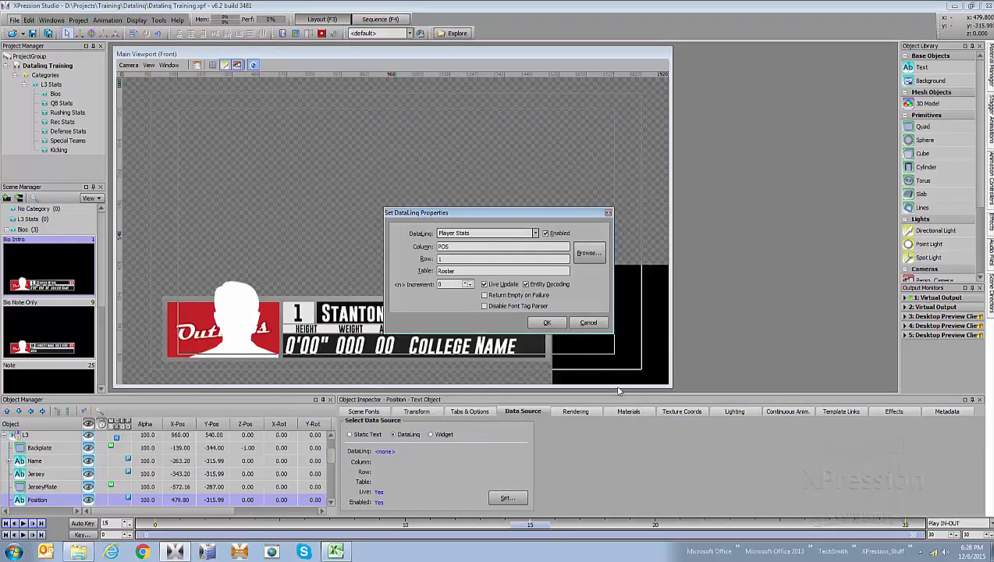
left_click(546, 322)
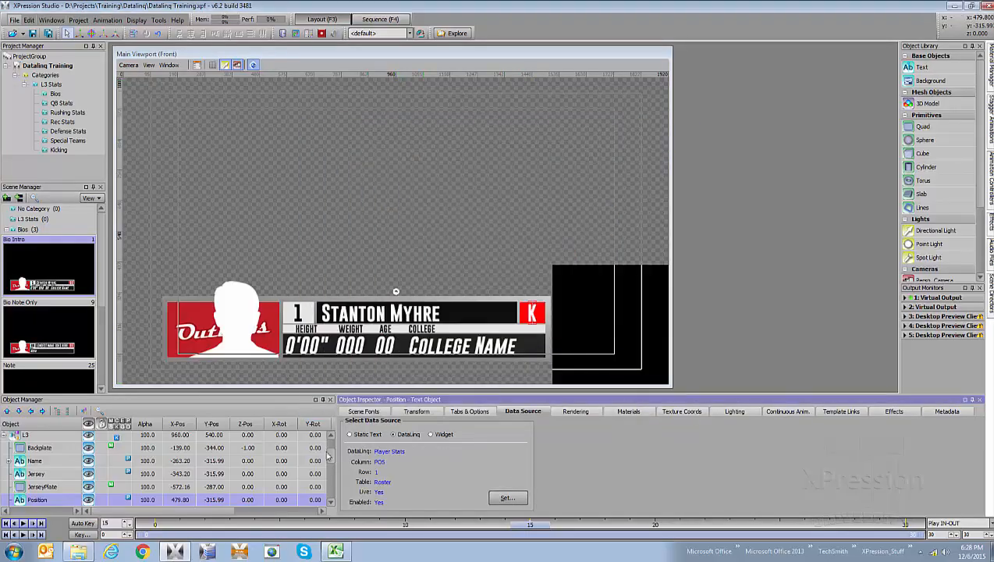
Step: Switch the Height text object in the L3 group to a DataLinq data source
left_click(332, 503)
left_click(332, 503)
left_click(332, 503)
left_click(331, 504)
left_click(332, 503)
left_click(332, 503)
left_click(332, 503)
left_click(331, 503)
left_click(332, 504)
left_click(332, 503)
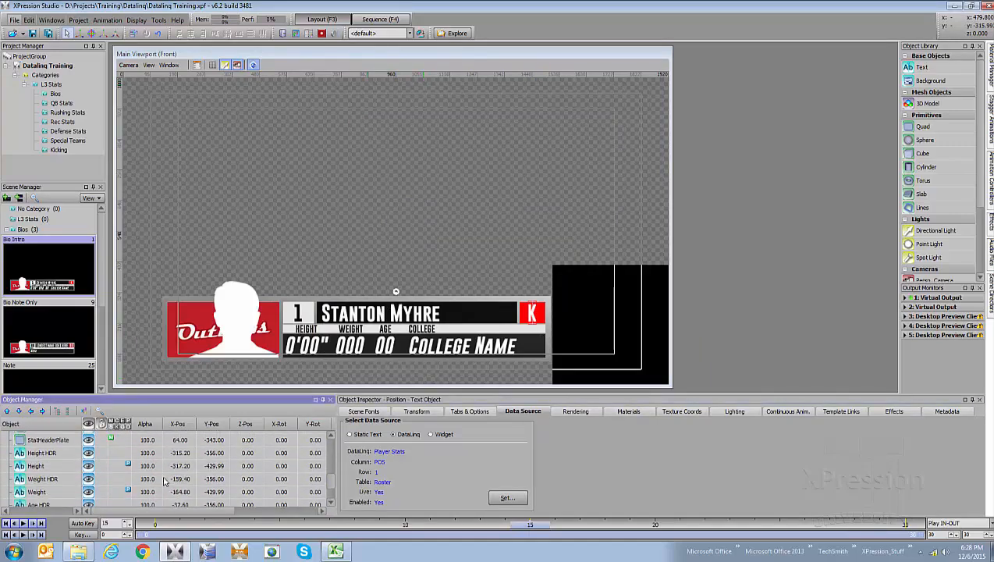
left_click(44, 466)
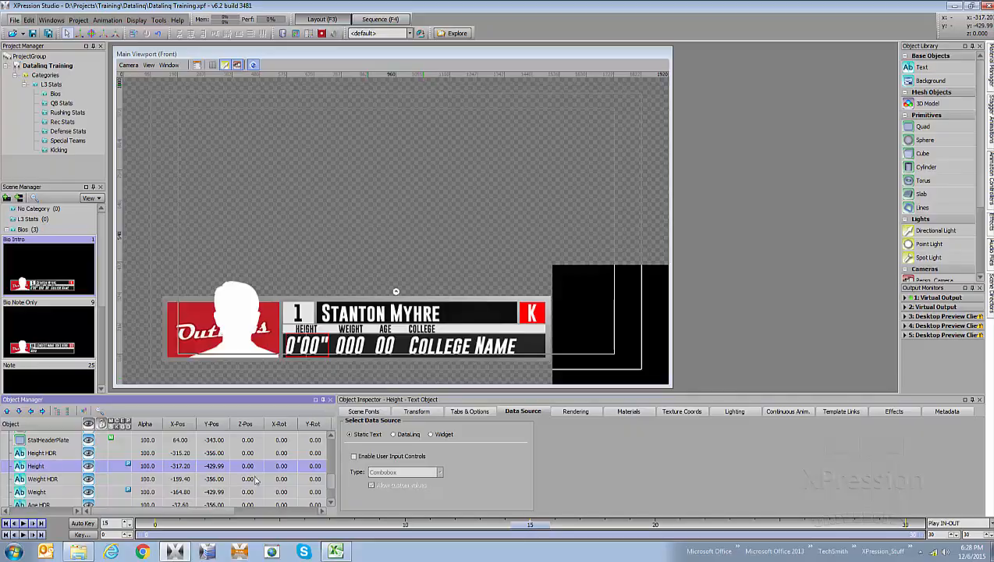
left_click(394, 434)
Step: Link the Height text object to the HEIGHT column, row 1, of the Roster table in Player Stats
left_click(507, 497)
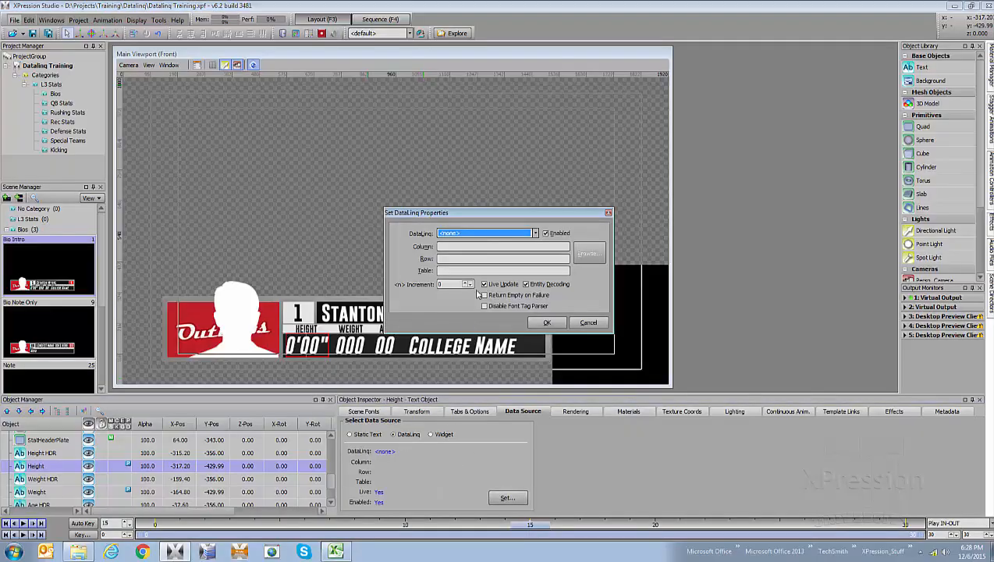
left_click(489, 238)
left_click(491, 248)
left_click(587, 254)
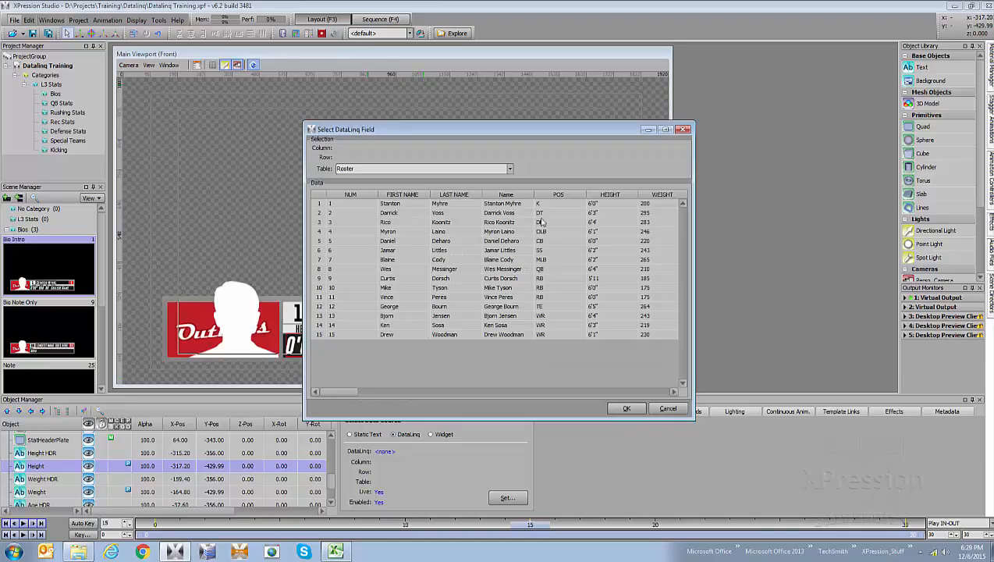
left_click(592, 204)
left_click(628, 408)
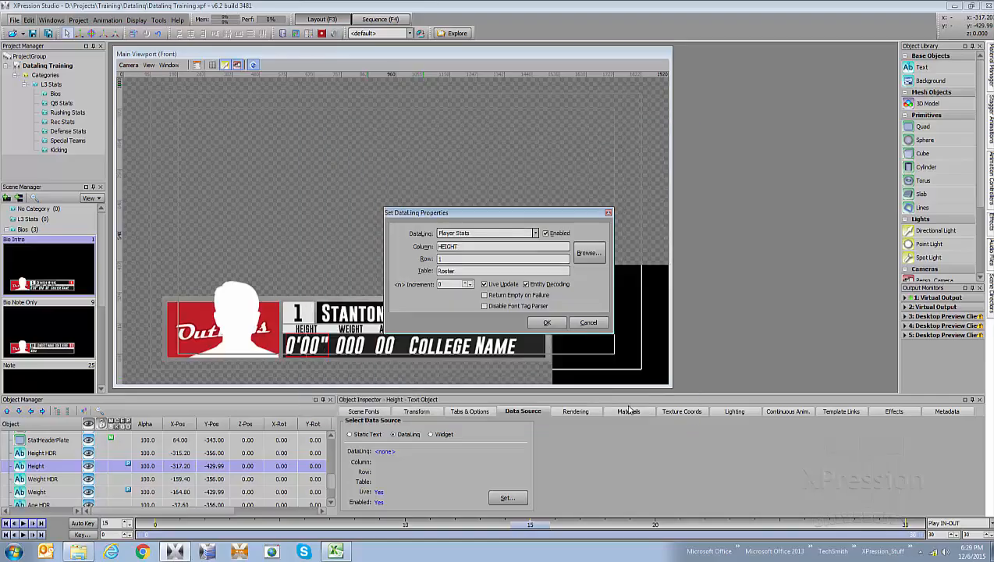
left_click(547, 322)
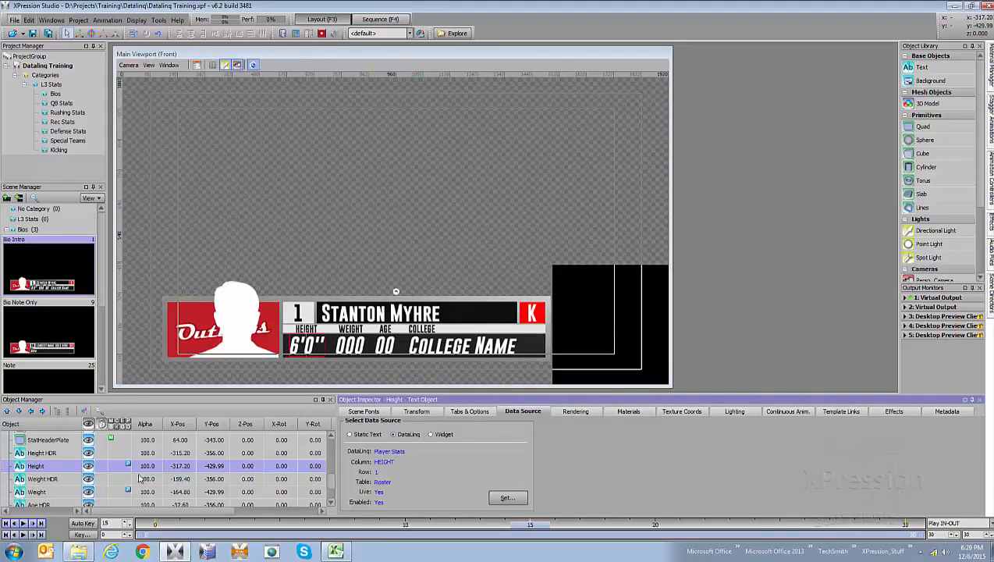
Step: Link the Weight text object through DataLinq to the WEIGHT column, row 1, of the Roster table in Player Stats
left_click(54, 492)
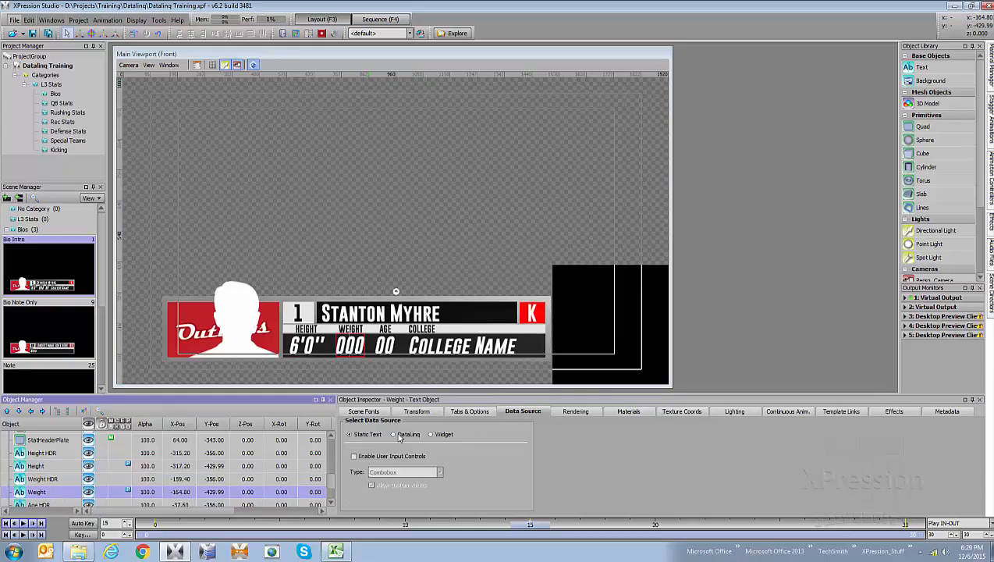
left_click(398, 436)
left_click(508, 498)
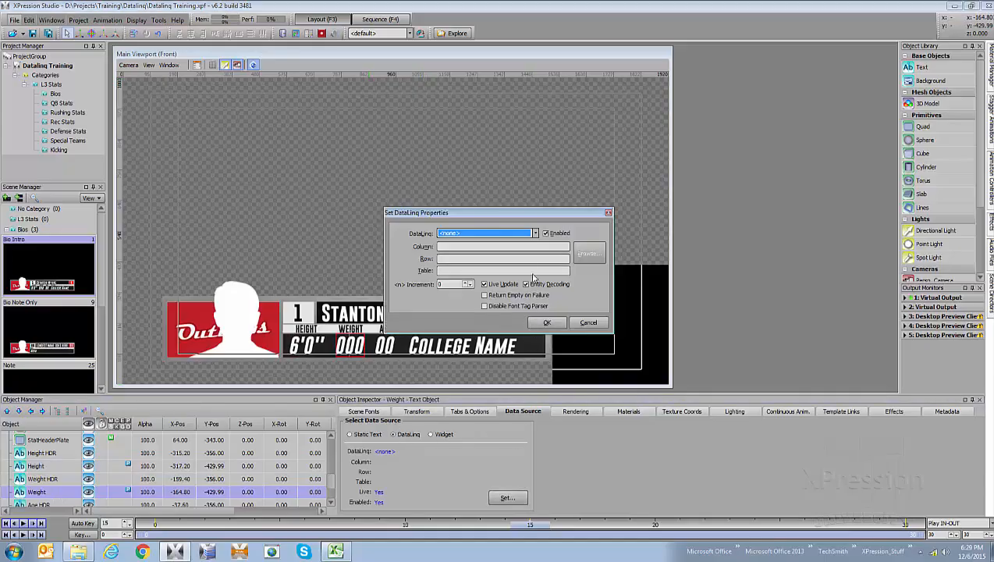
left_click(536, 235)
left_click(520, 251)
left_click(589, 253)
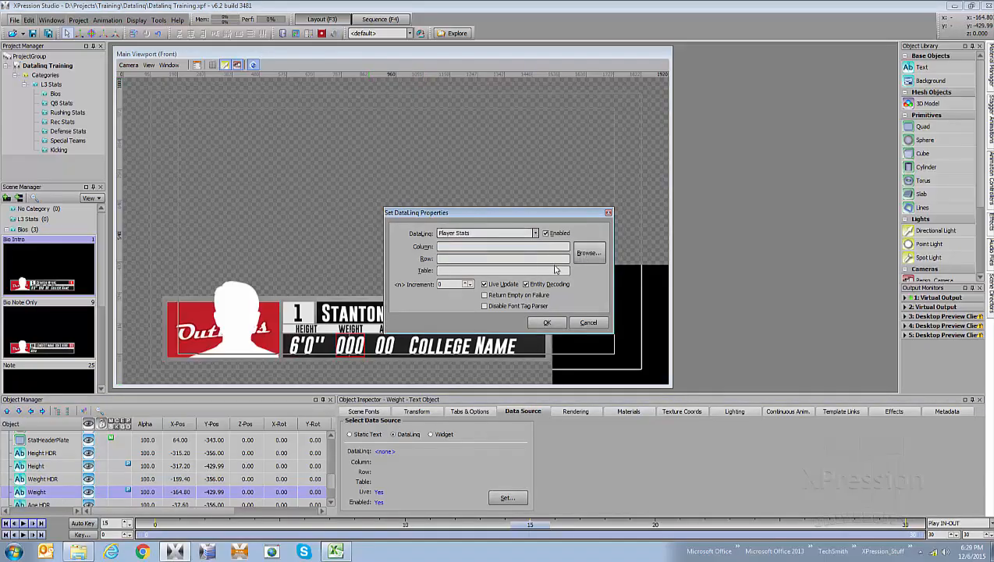
left_click(646, 205)
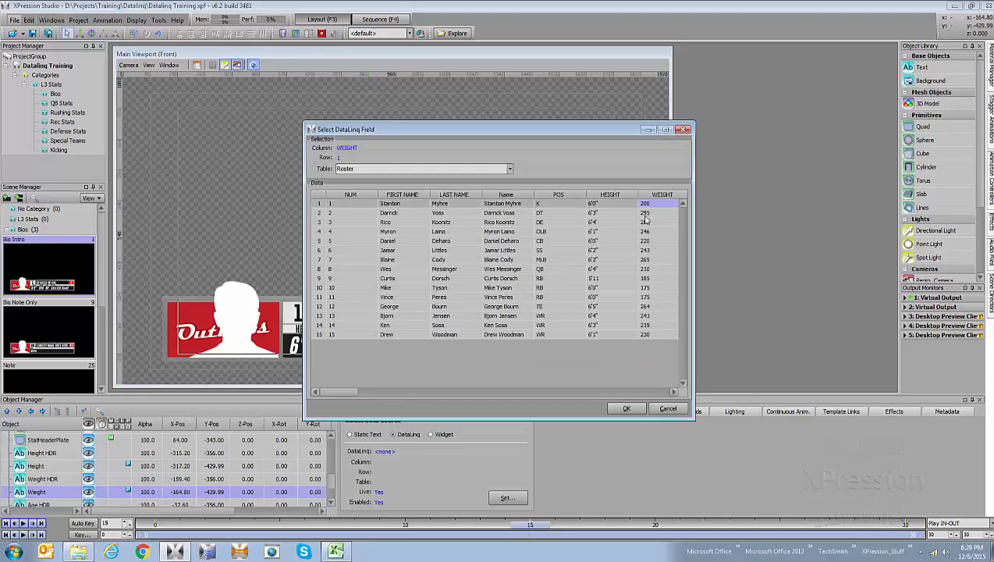
left_click(626, 408)
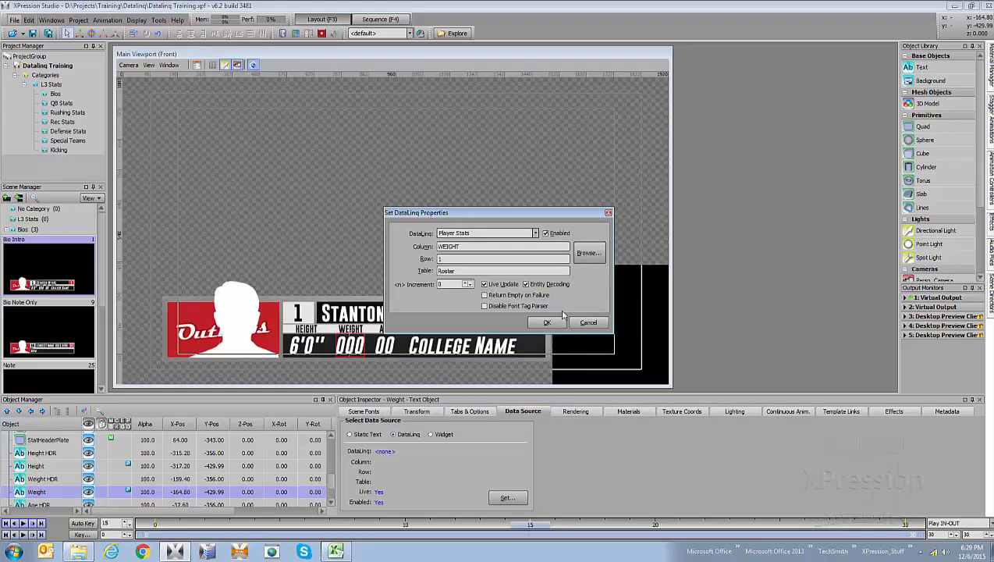
left_click(553, 323)
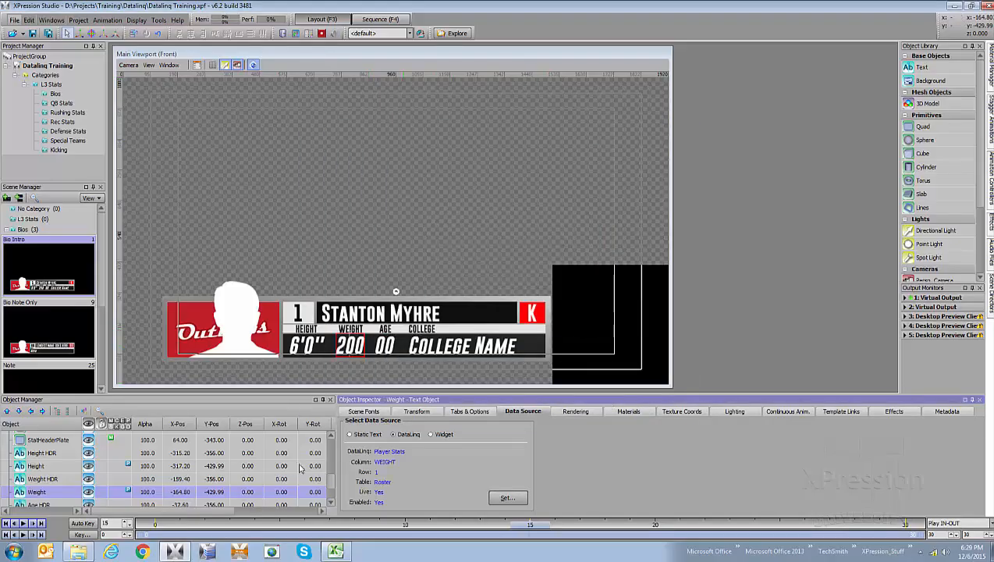
Step: Link the Age text object through DataLinq to the AGE column, row 1, of the Roster table in Player Stats
scroll(334, 484, "down", 2)
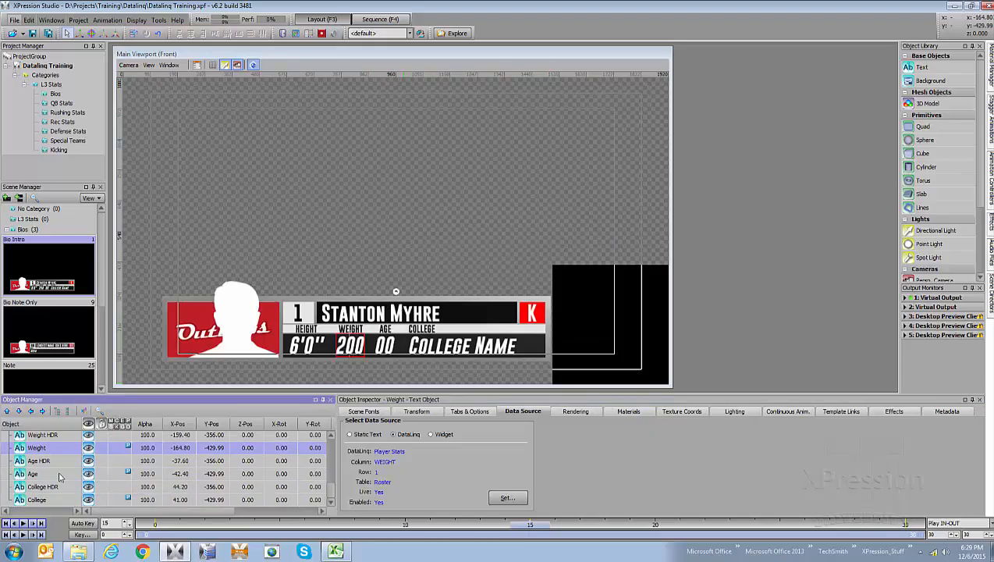
left_click(62, 475)
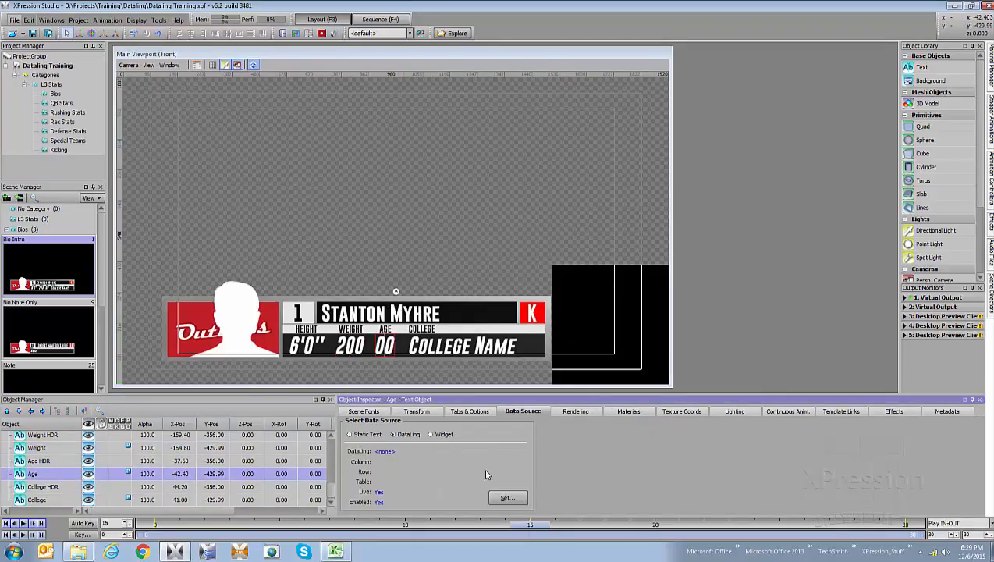
left_click(507, 498)
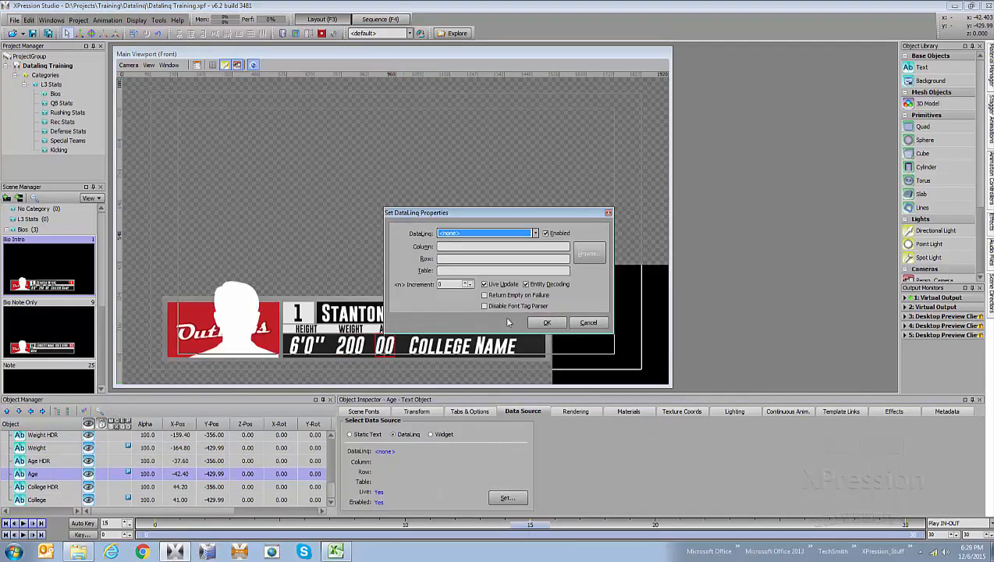
left_click(506, 234)
left_click(496, 248)
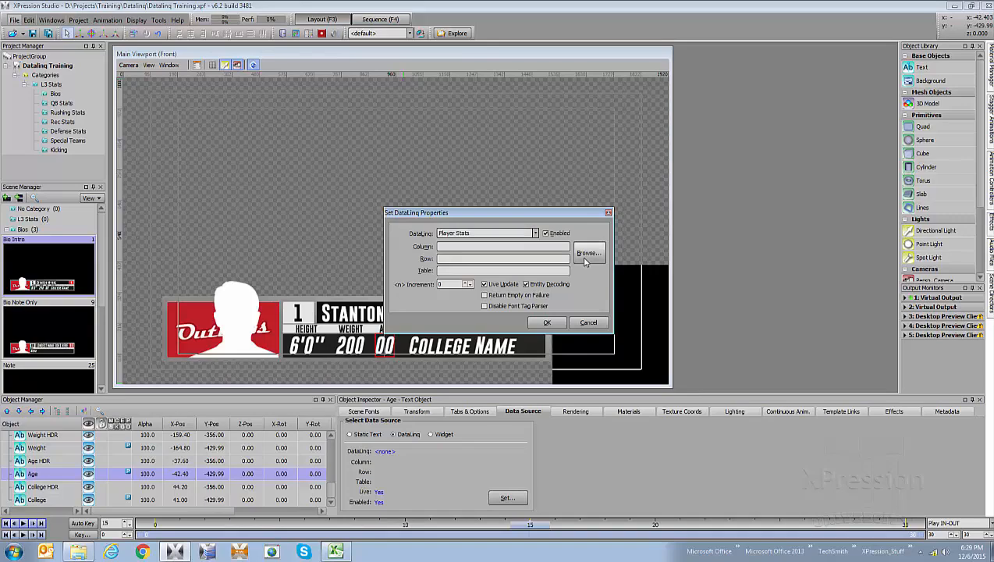
left_click(587, 254)
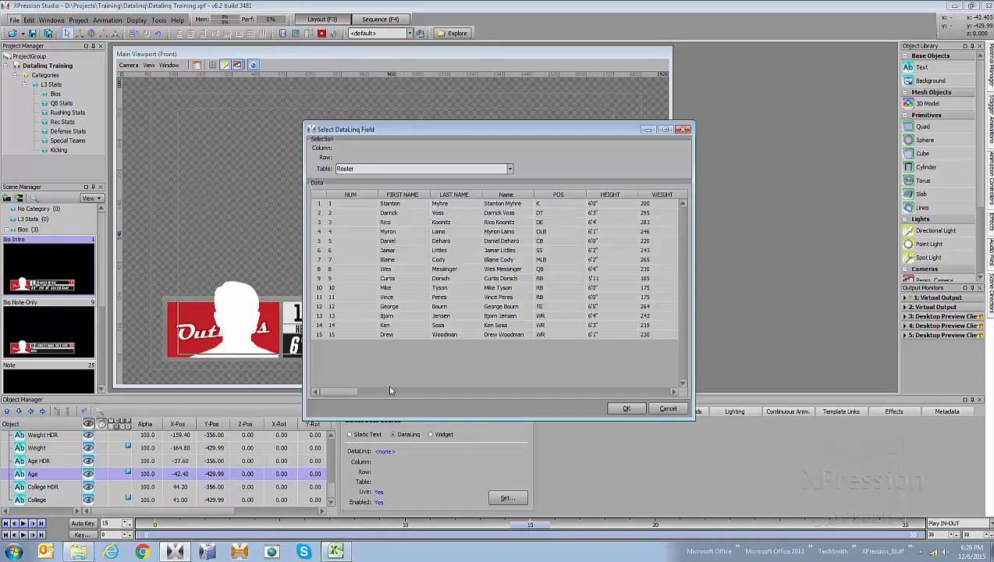
left_click_drag(340, 394, 373, 367)
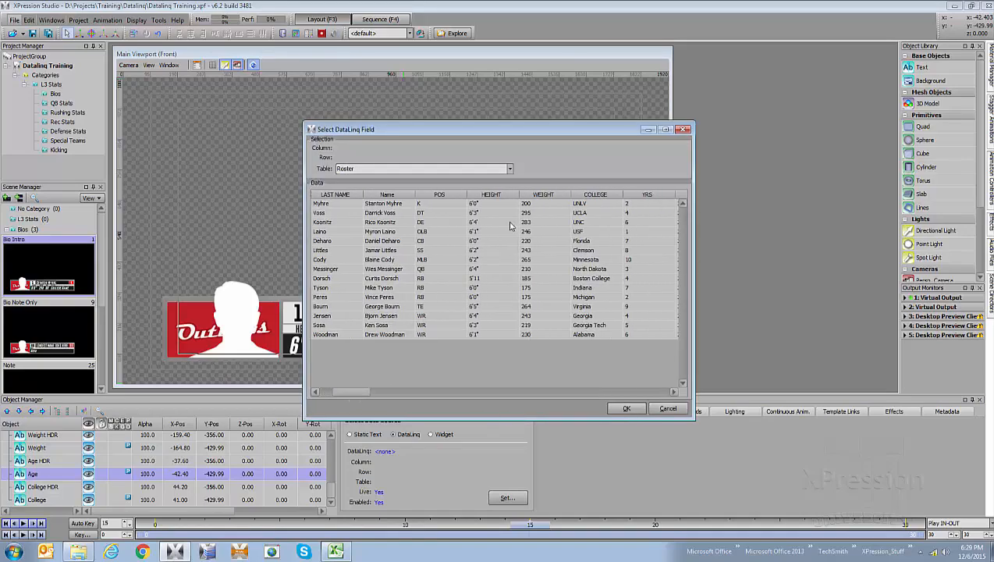
left_click_drag(350, 392, 390, 370)
left_click(486, 205)
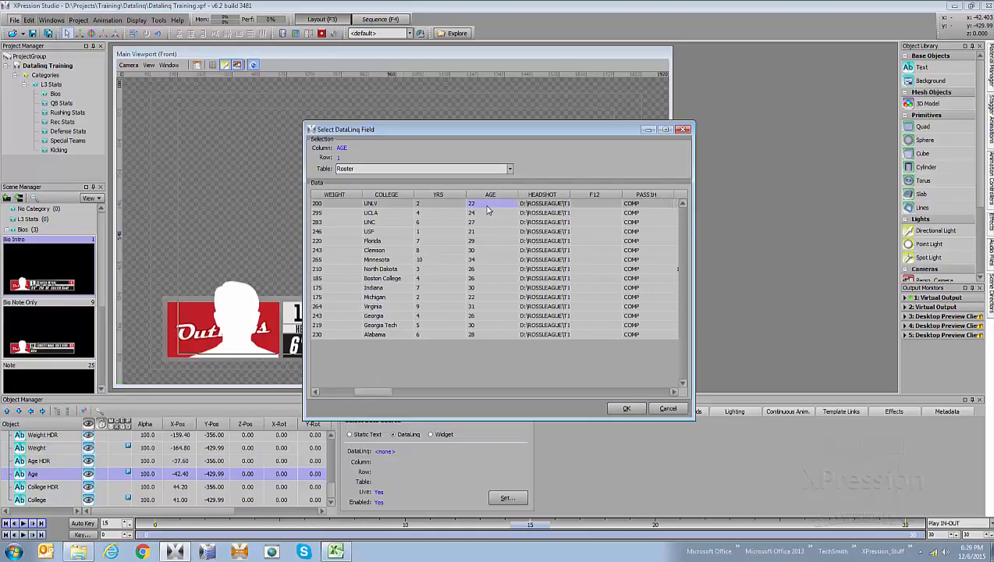
left_click(626, 408)
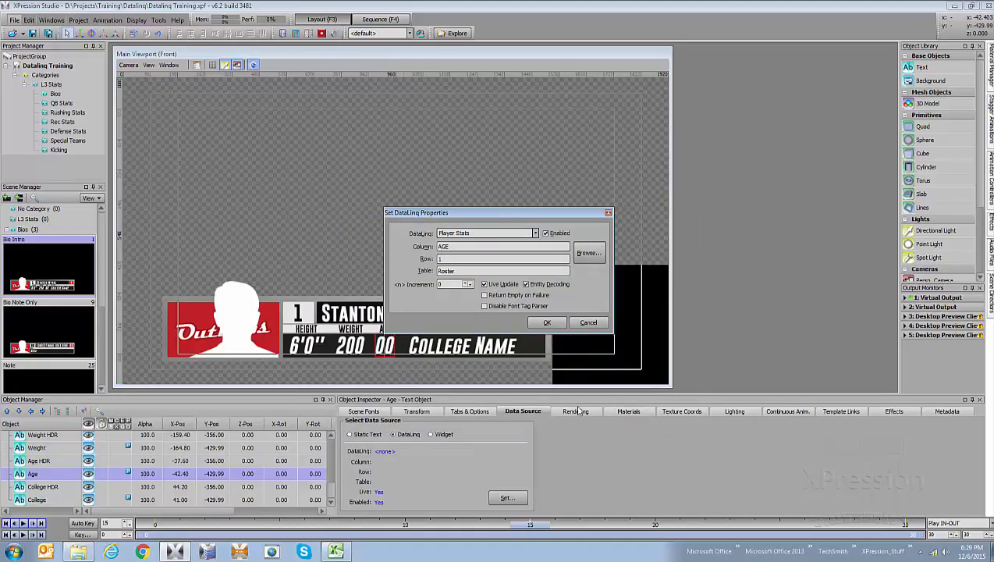
left_click(548, 324)
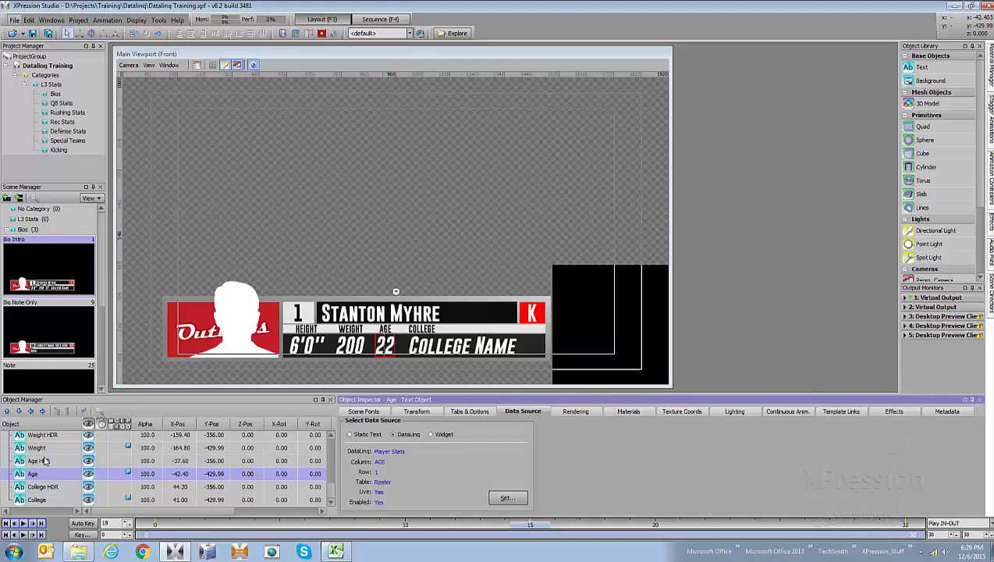
Step: Link the College text object through DataLinq to the COLLEGE column, row 1, of the Roster table in Player Stats
left_click(36, 500)
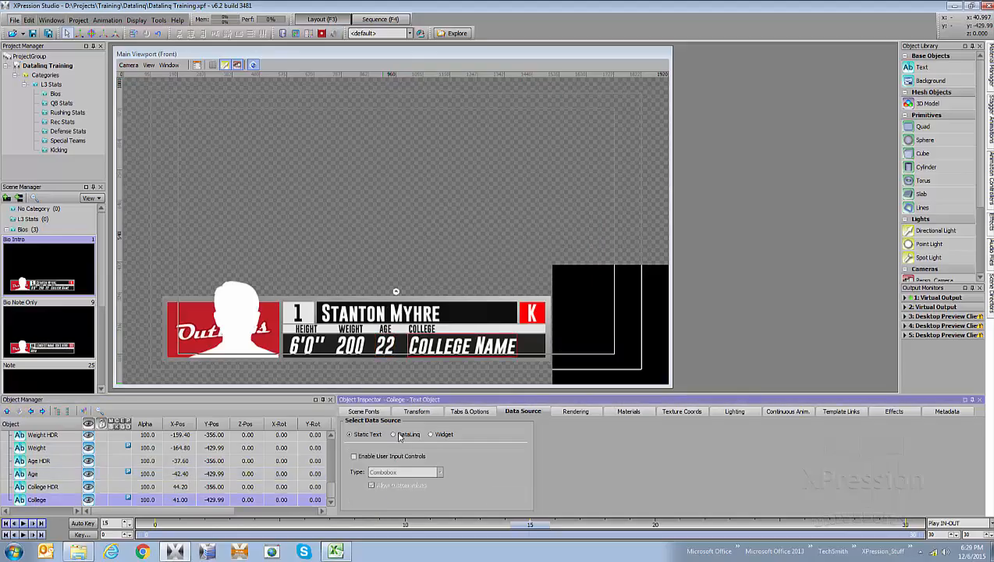
left_click(506, 498)
left_click(518, 234)
left_click(483, 249)
left_click(589, 253)
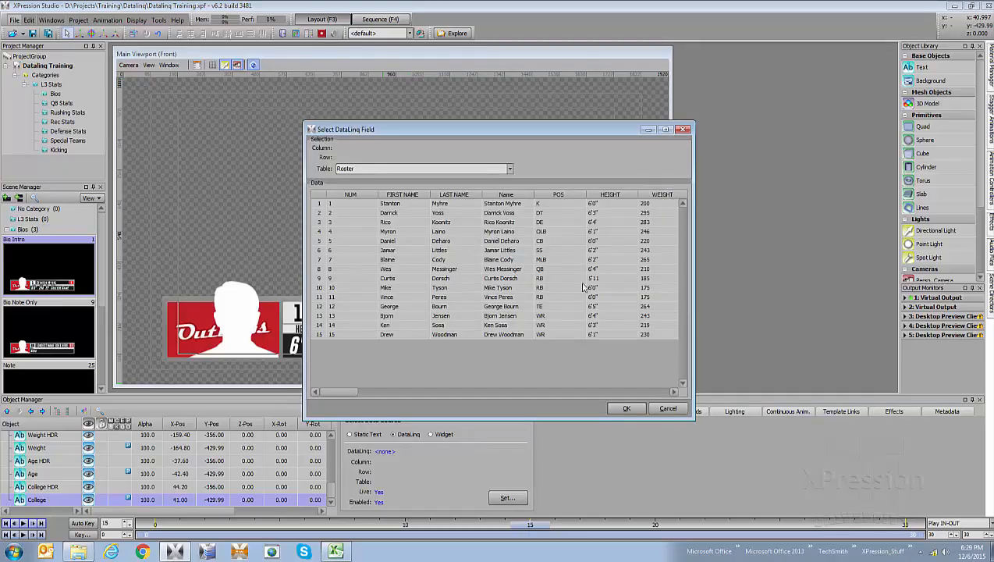
left_click_drag(338, 397, 362, 397)
left_click(477, 204)
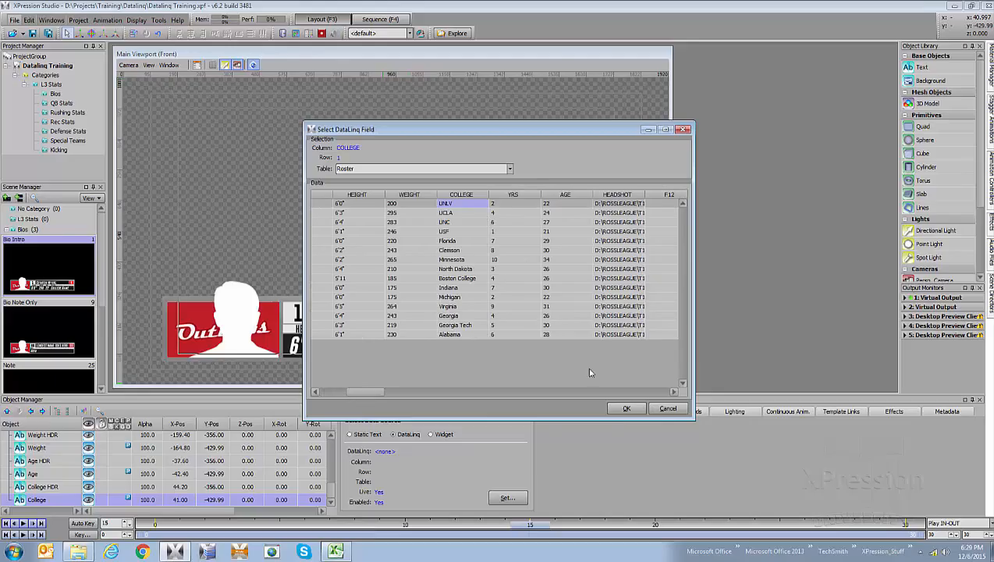
left_click(623, 408)
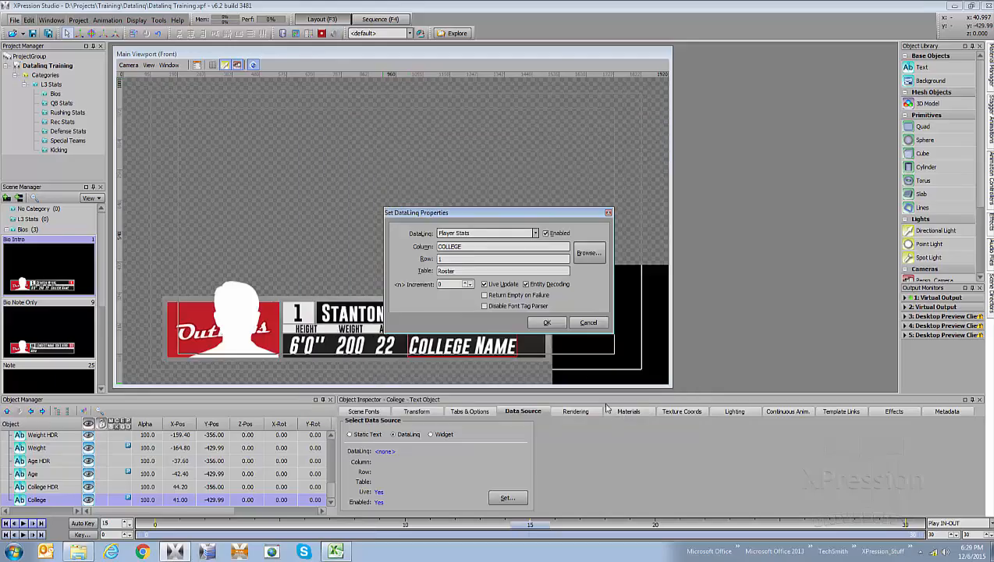
left_click(547, 323)
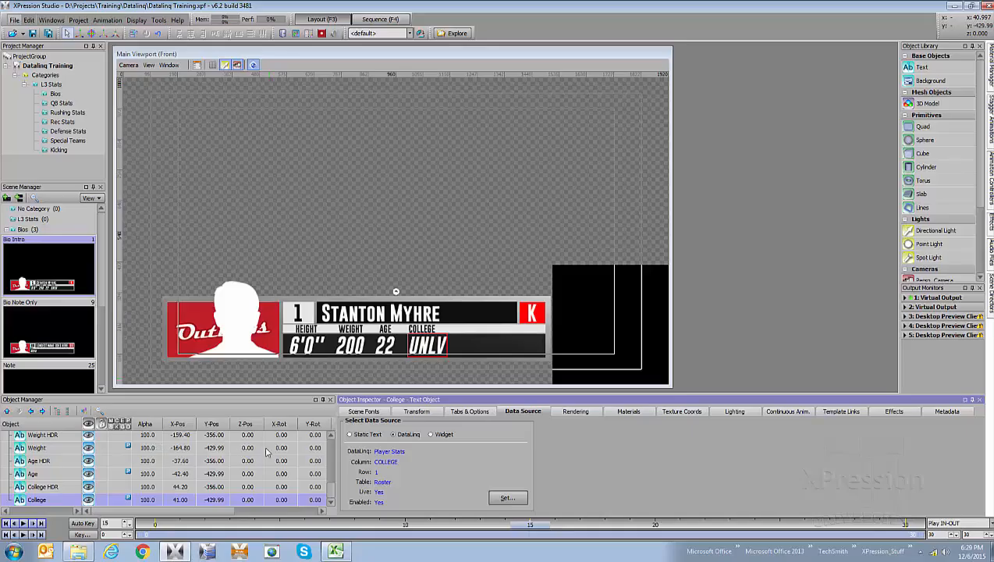
Step: Switch the Headshot quad's material source to DataLinq and choose Player Stats as its data source
scroll(331, 484, "up", 5)
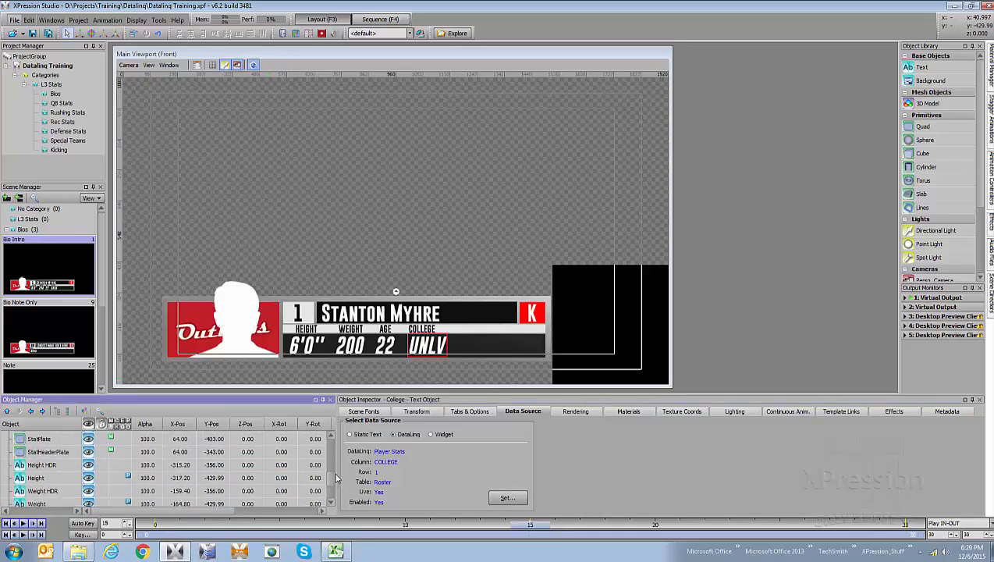
scroll(334, 469, "up", 1)
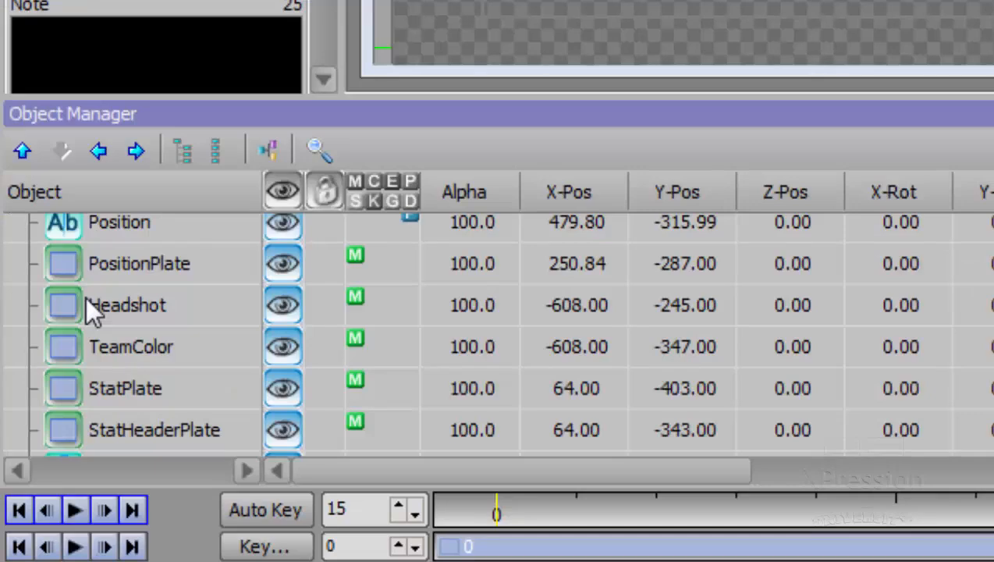
left_click(28, 460)
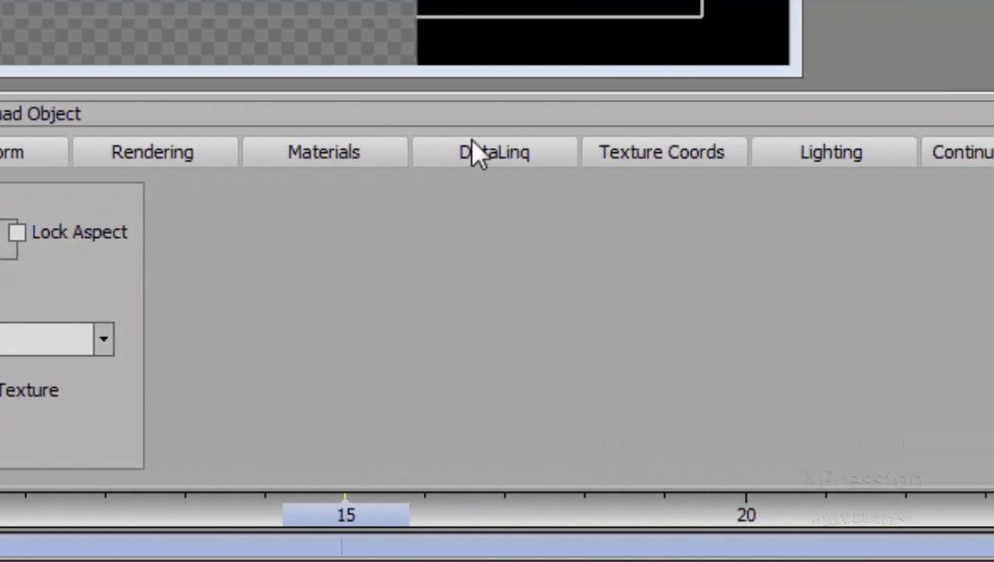
left_click(472, 144)
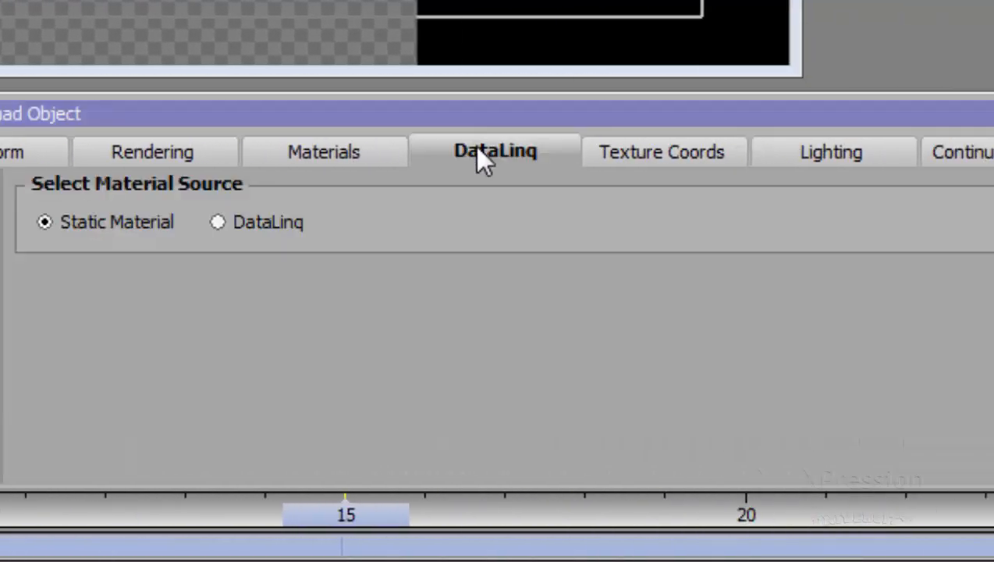
left_click(223, 221)
left_click(538, 322)
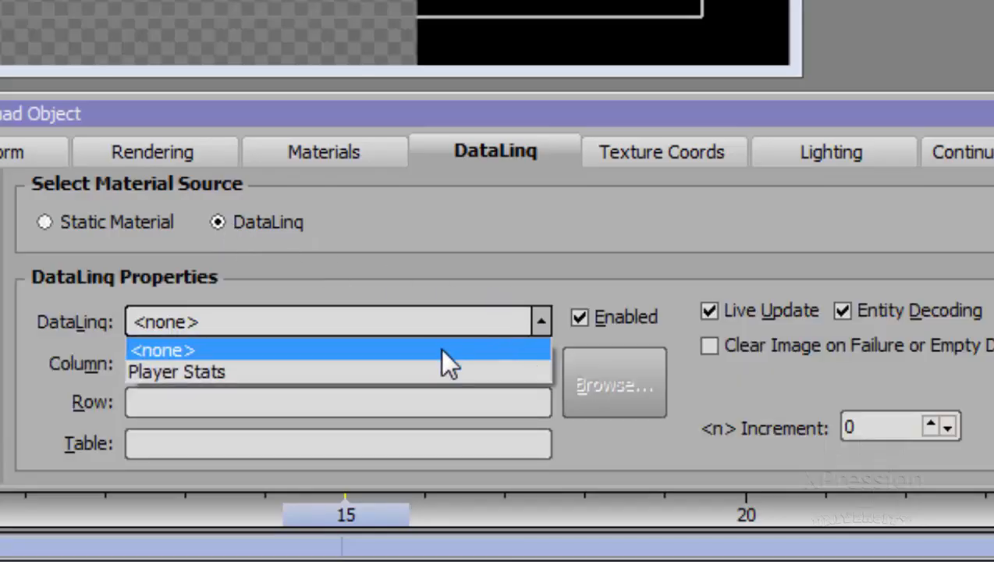
left_click(449, 372)
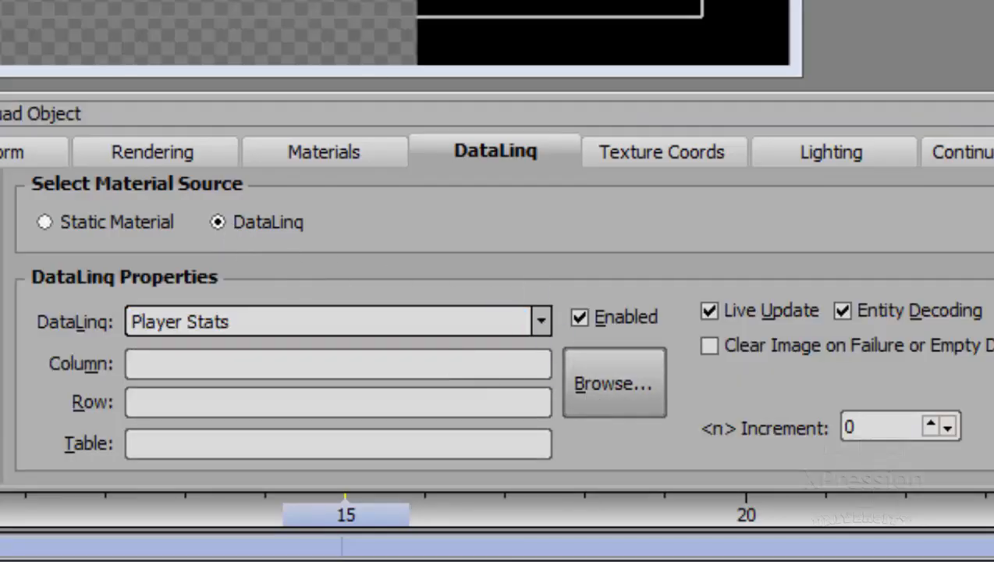
Step: Link the Headshot quad to the HEADSHOT column, row 1, of the Roster table, widening that column to read the full file paths
left_click(613, 384)
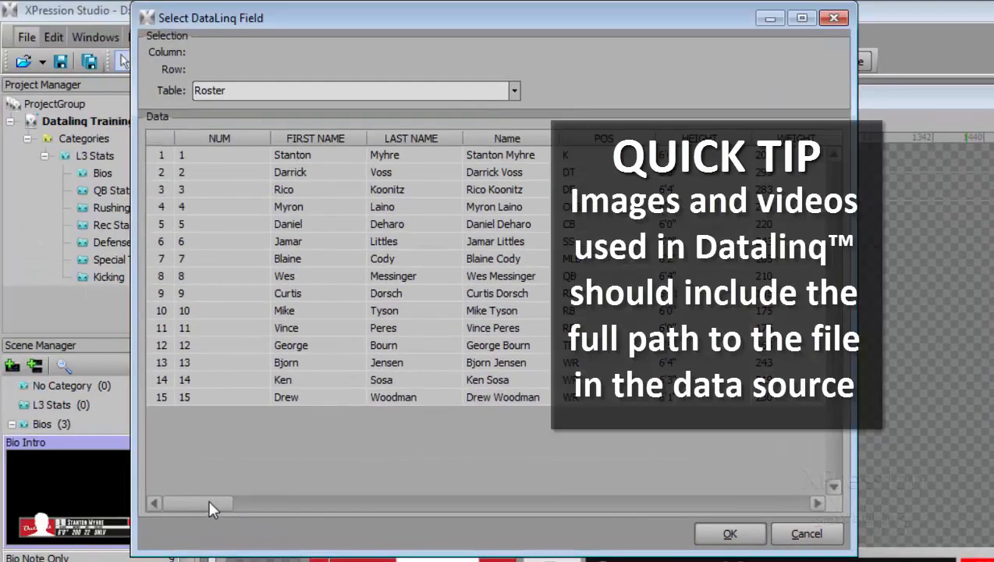
left_click_drag(210, 502, 299, 498)
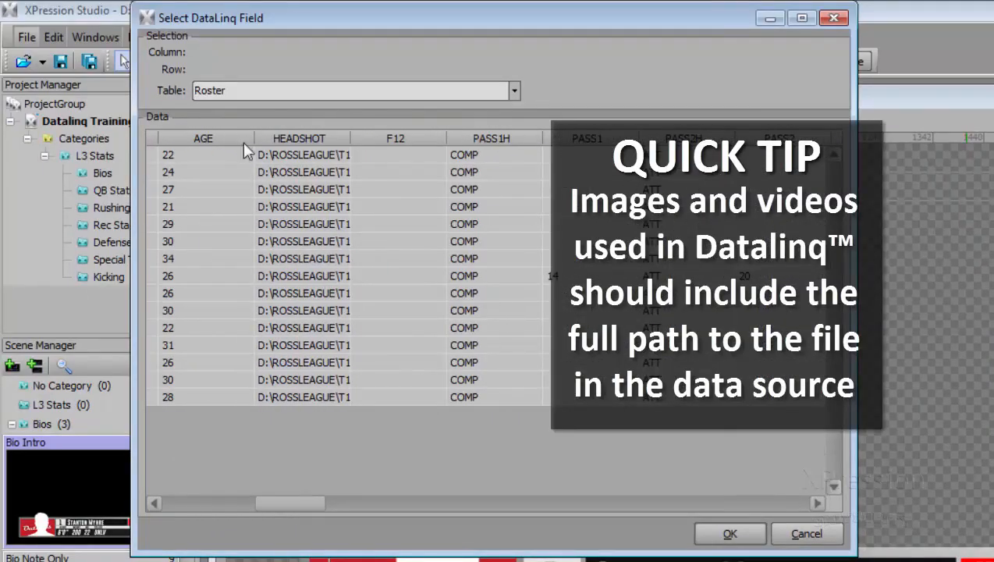
left_click(277, 153)
left_click_drag(349, 132, 399, 134)
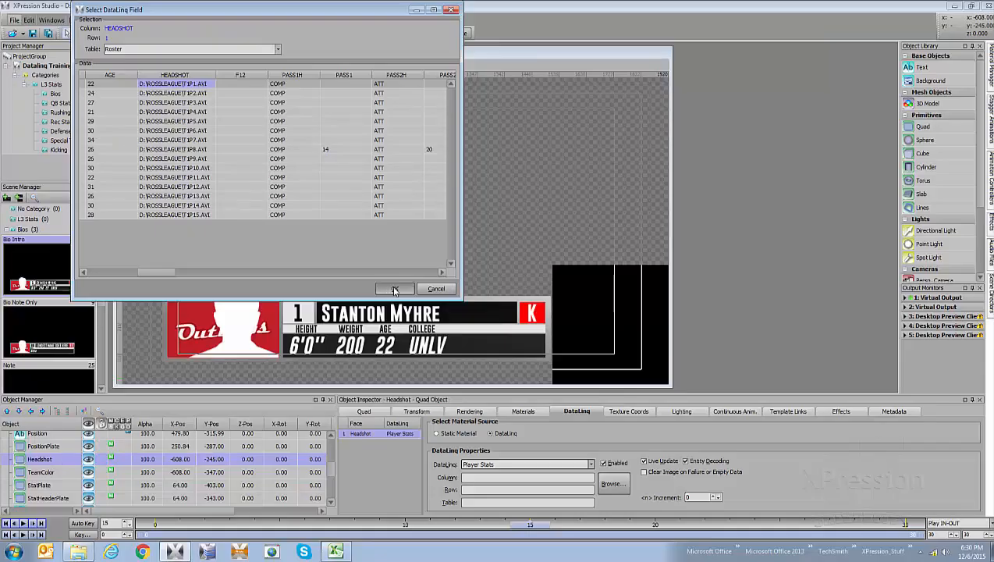
left_click(730, 533)
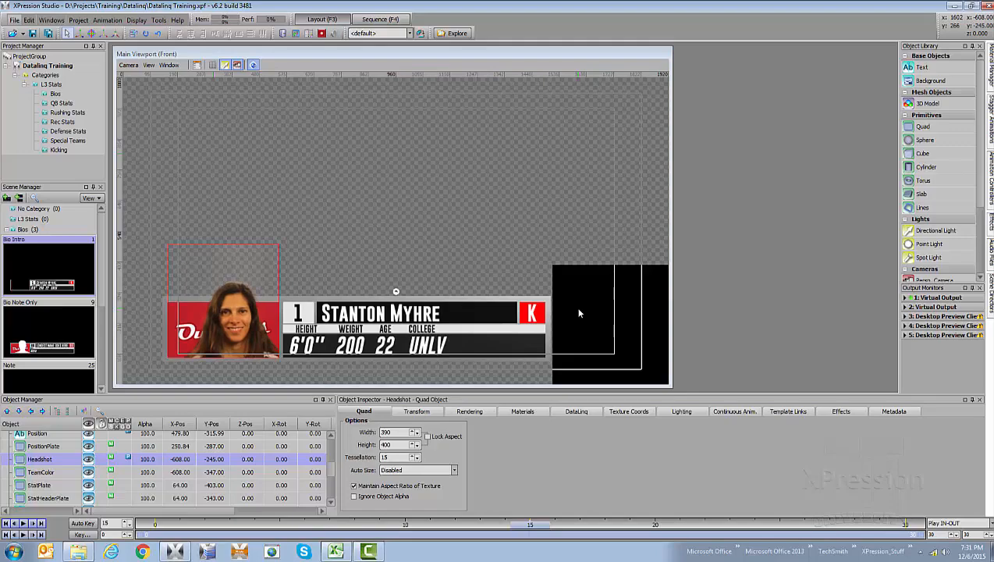
Step: Add the Bio Intro scene to the sequencer as a take item and take it online
left_click(377, 21)
left_click_drag(20, 154, 148, 92)
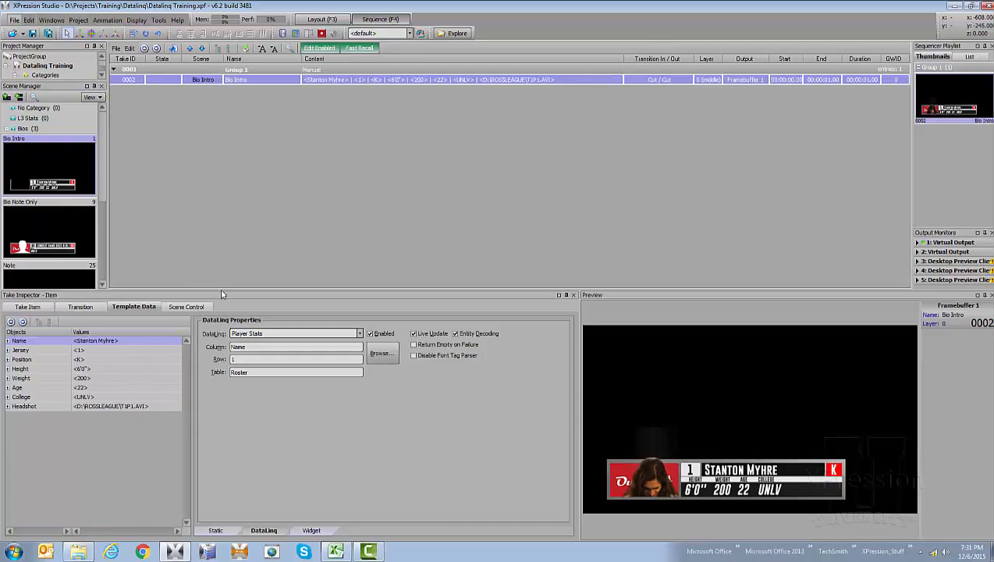
right_click(166, 83)
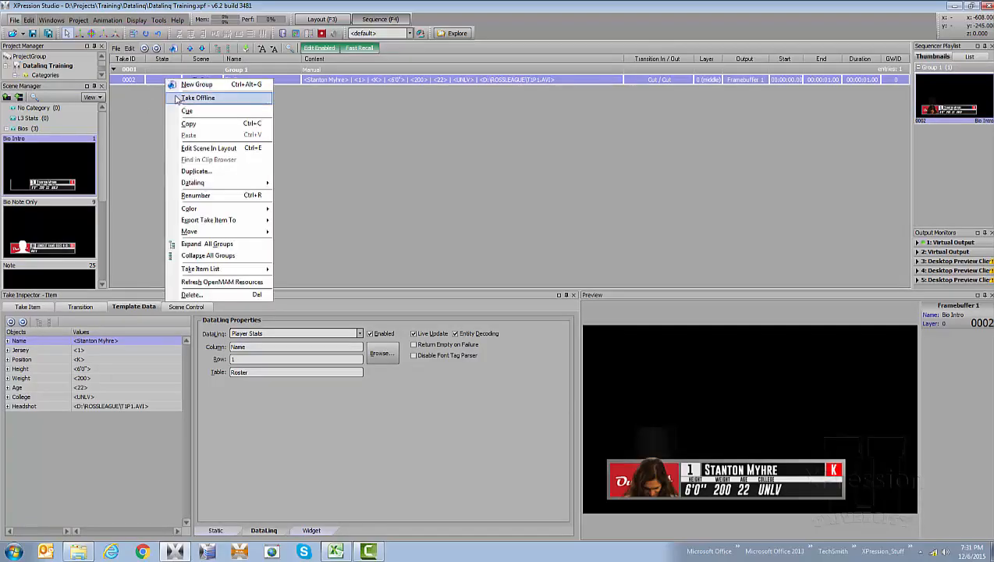
double_click(149, 83)
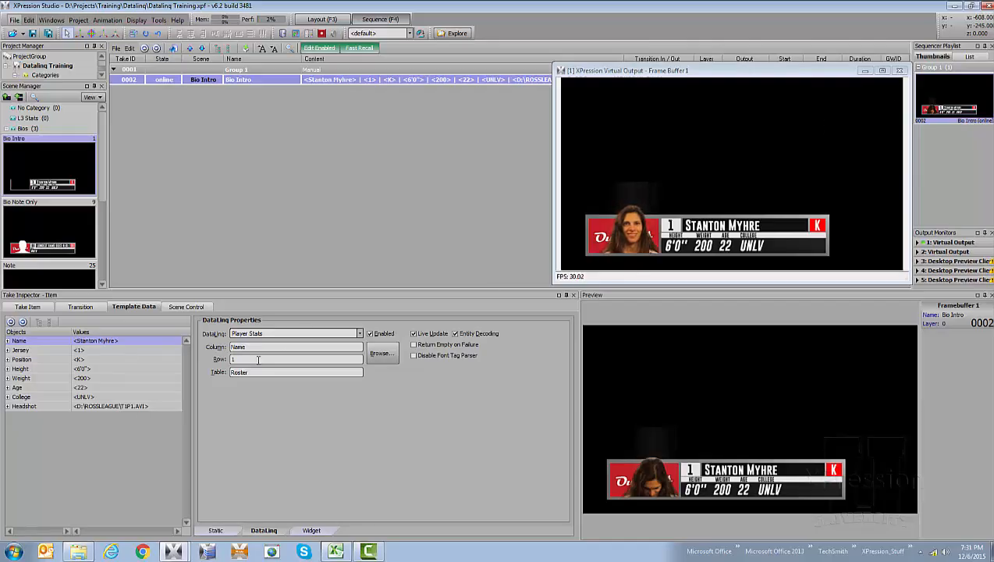
Step: Switch to Excel, examine the first four player rows of the New York.xlsx roster one by one, and return to XPression Studio
left_click(335, 551)
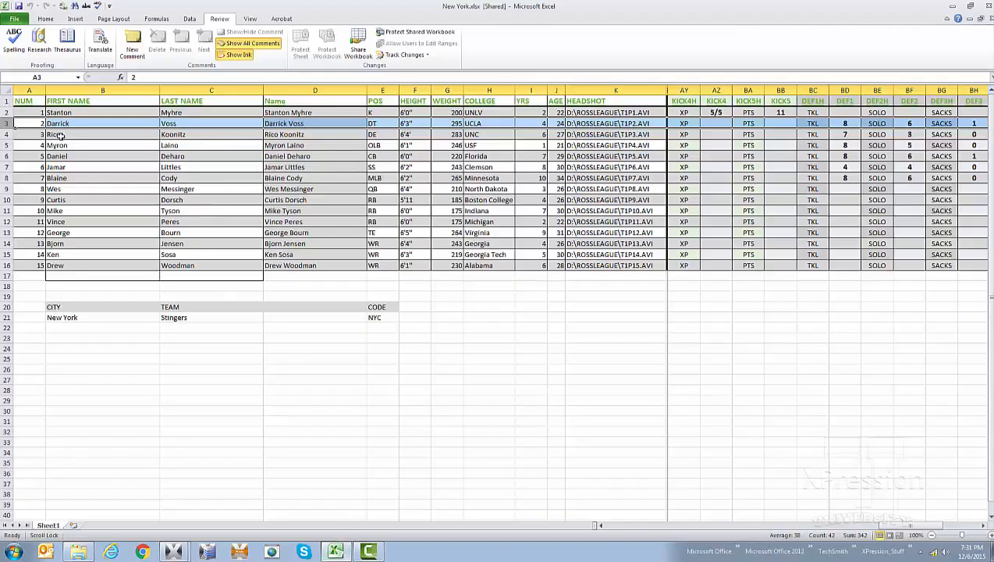
left_click(7, 112)
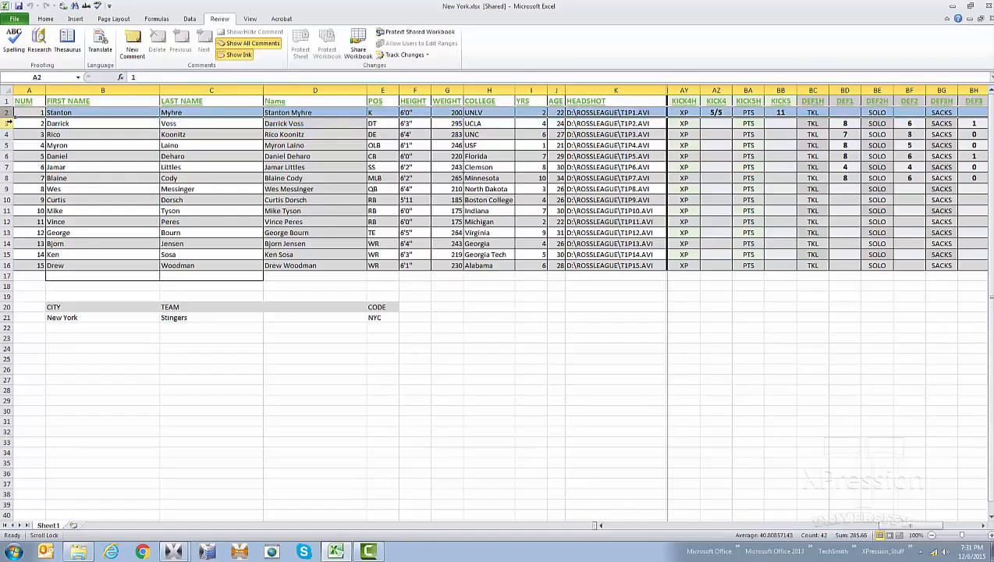
left_click(7, 123)
left_click(7, 135)
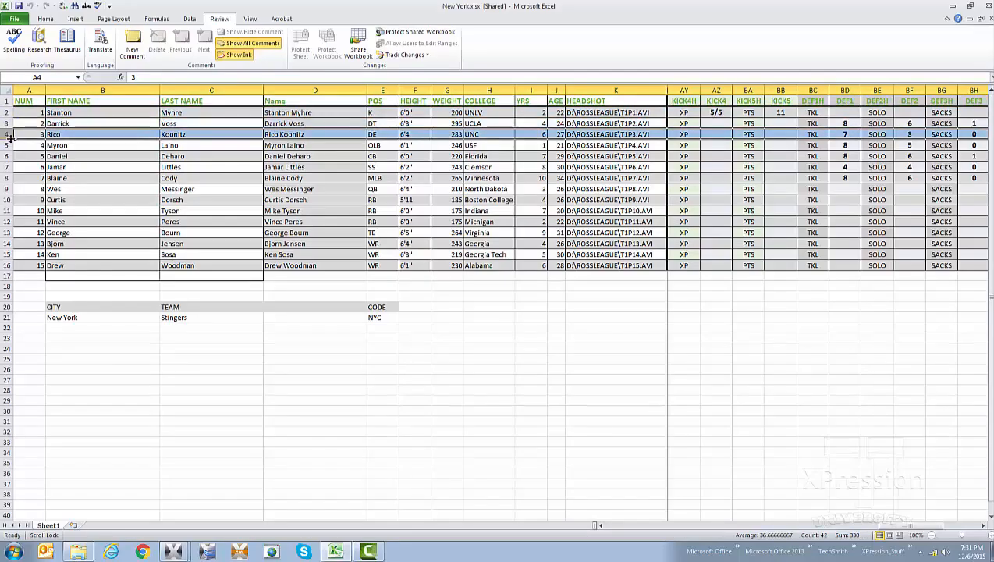
left_click(6, 145)
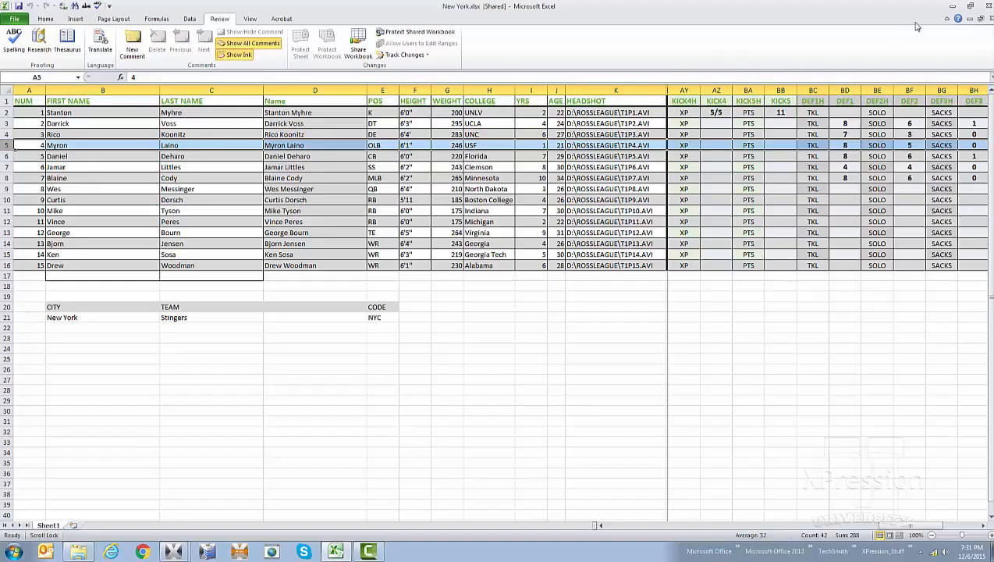
left_click(957, 7)
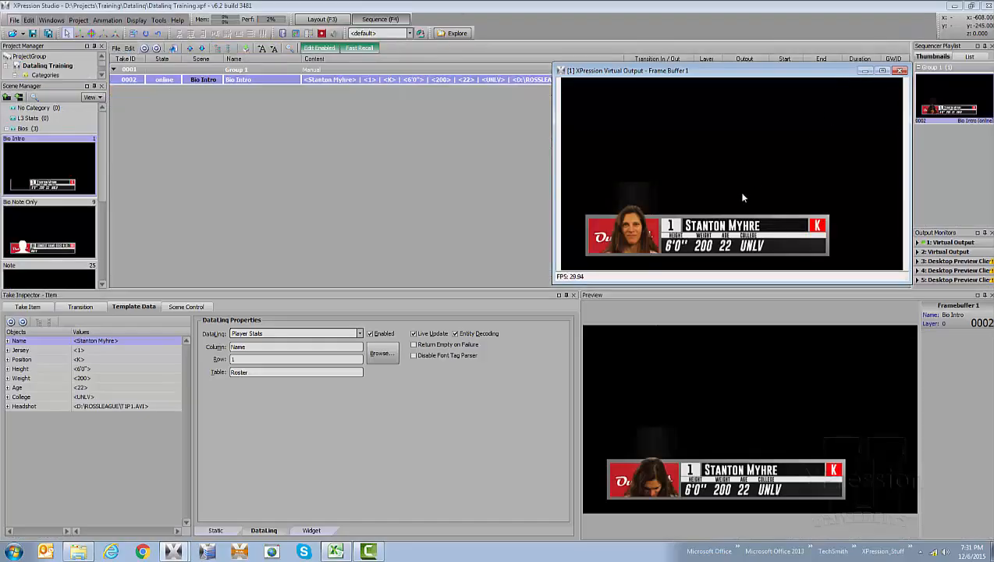
Step: Take the Bio Intro item offline and add two more take items of the Bio Intro scene to the sequencer group
right_click(166, 78)
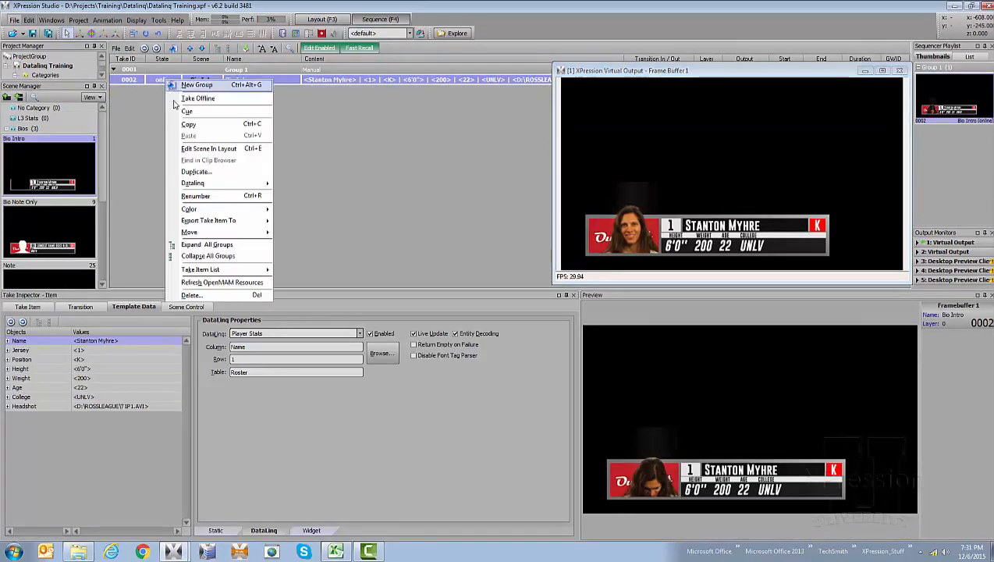
left_click(201, 99)
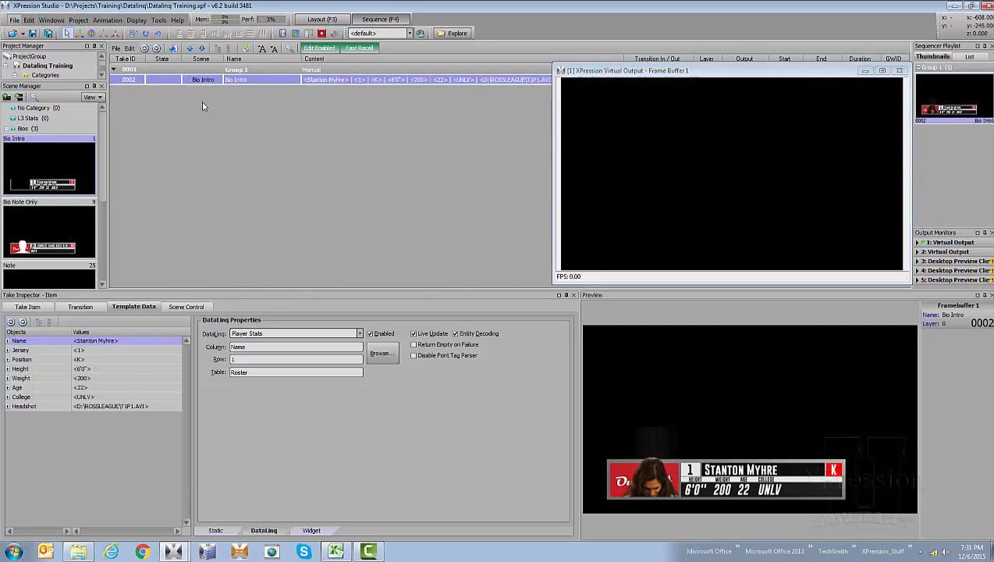
left_click_drag(44, 177, 147, 104)
left_click_drag(47, 178, 191, 101)
left_click(171, 91)
left_click(169, 80)
left_click(164, 92)
left_click(161, 101)
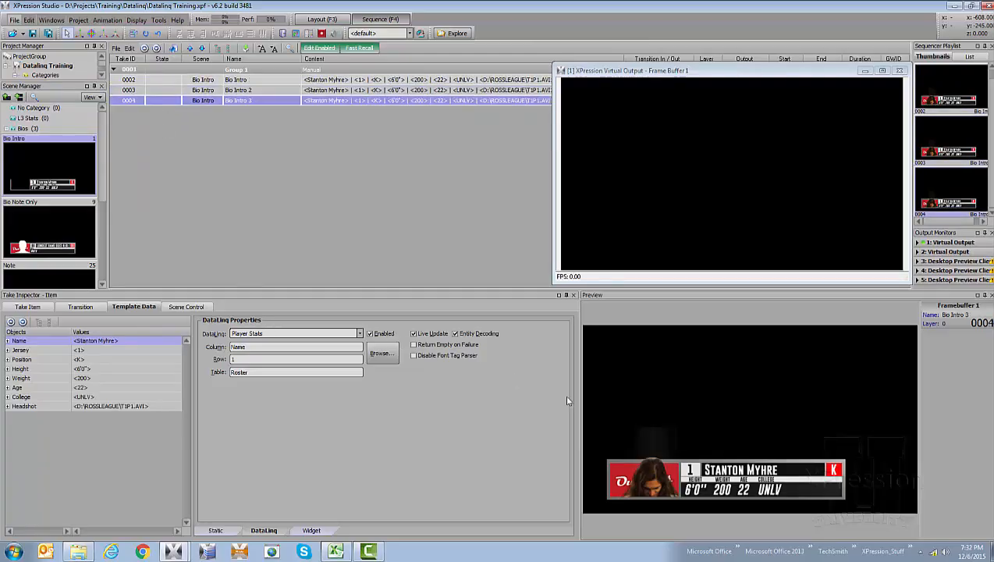
Step: For the Bio Intro 2 take item, set the DataLinq row of the Name, Jersey and Position objects to 2
left_click(145, 90)
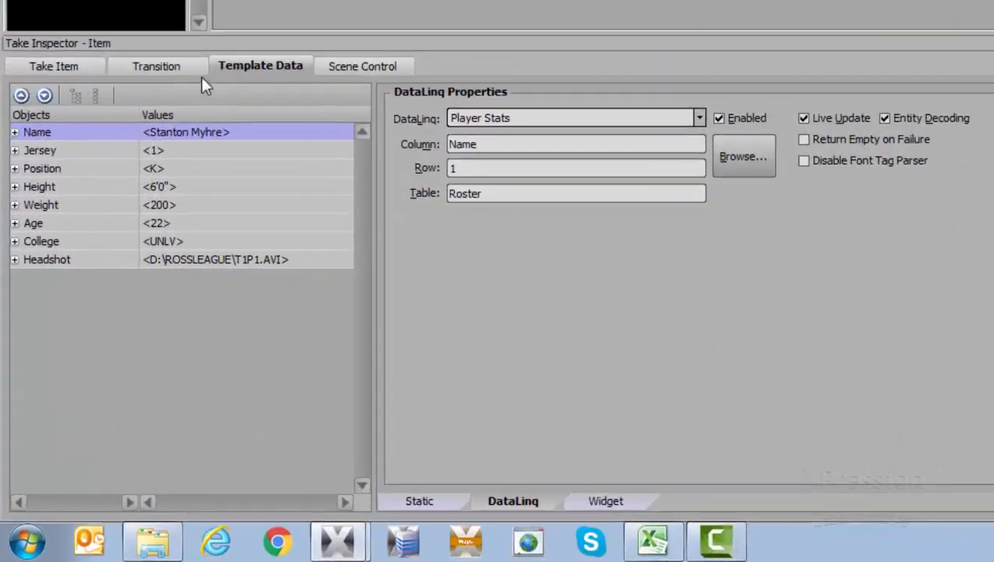
left_click(241, 68)
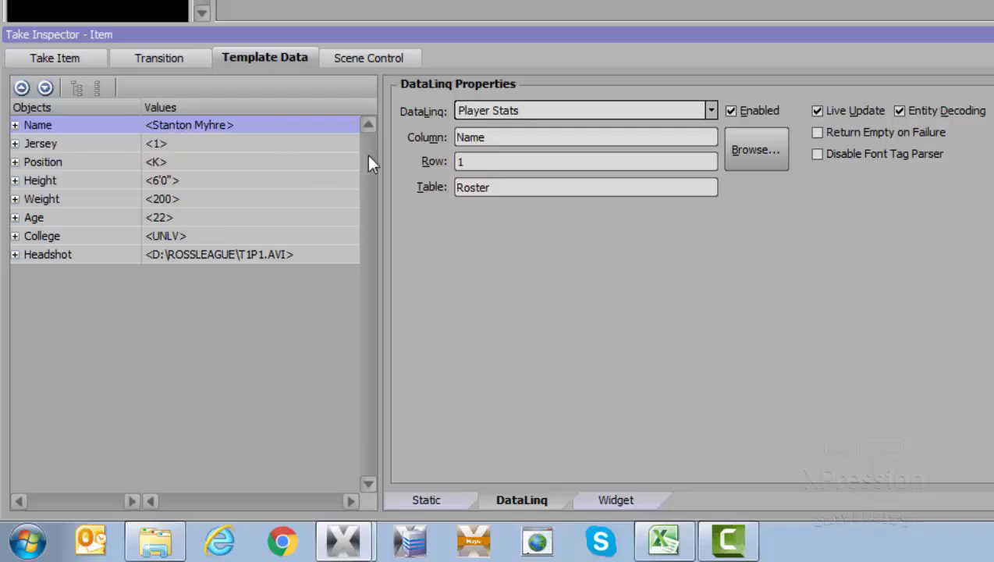
double_click(497, 161)
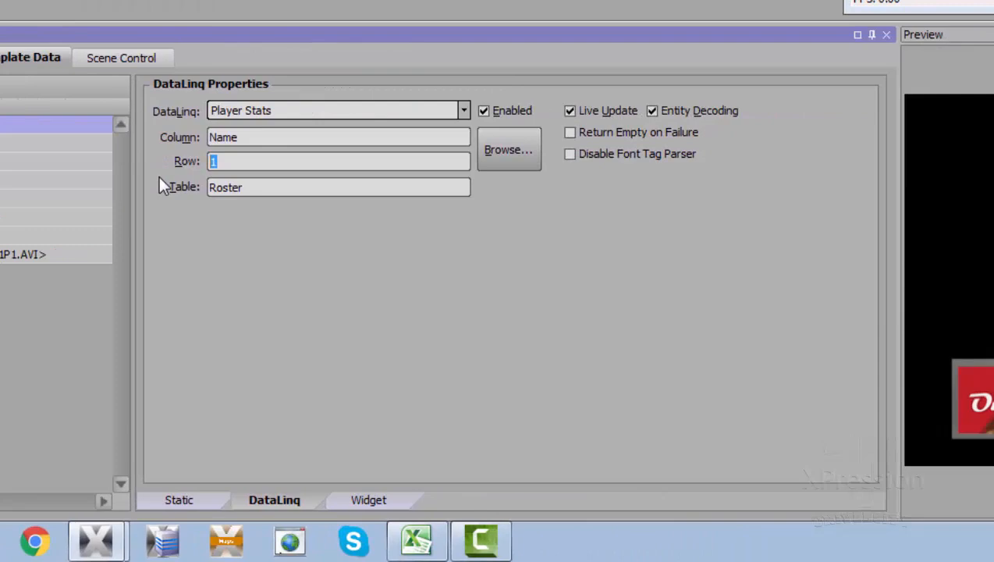
type("2")
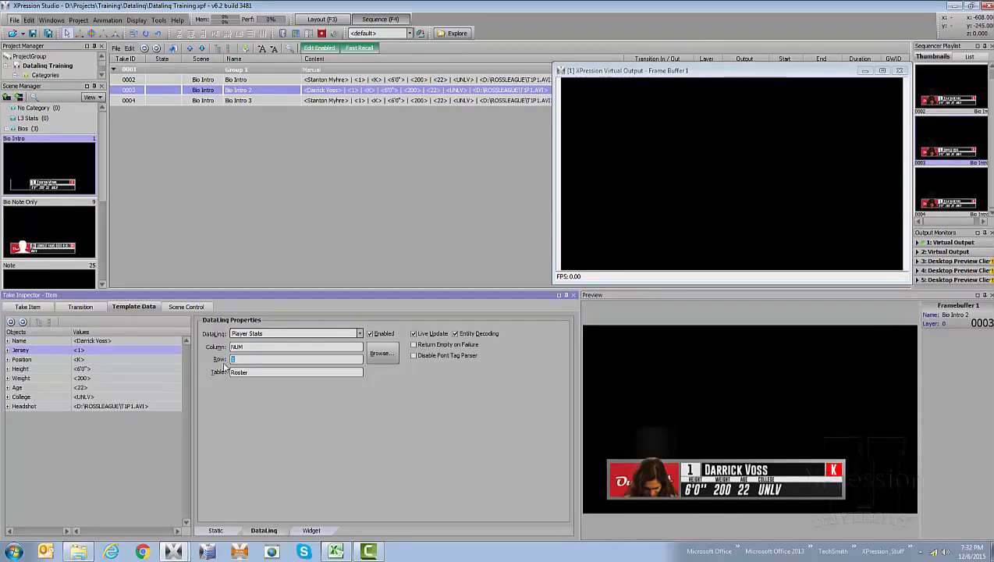
left_click(142, 361)
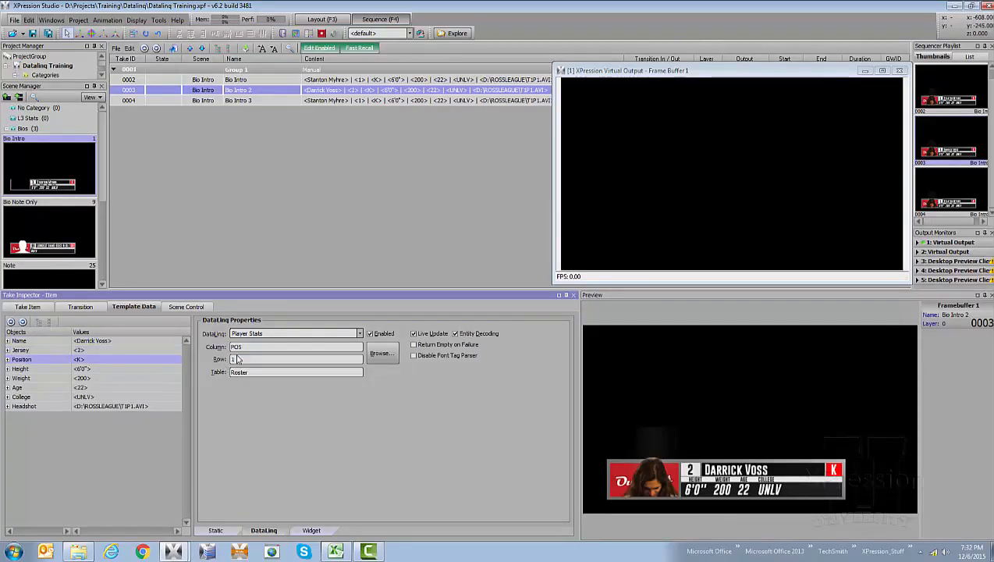
Step: Set the DataLinq row to 2 for Bio Intro 2's Height, Weight, Age, College and Headshot objects
left_click(140, 369)
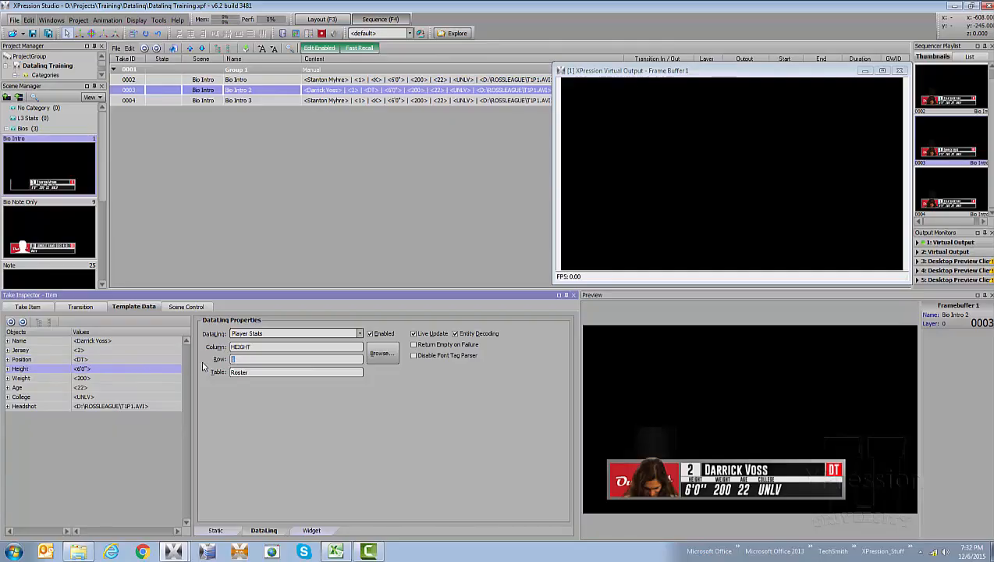
left_click(148, 379)
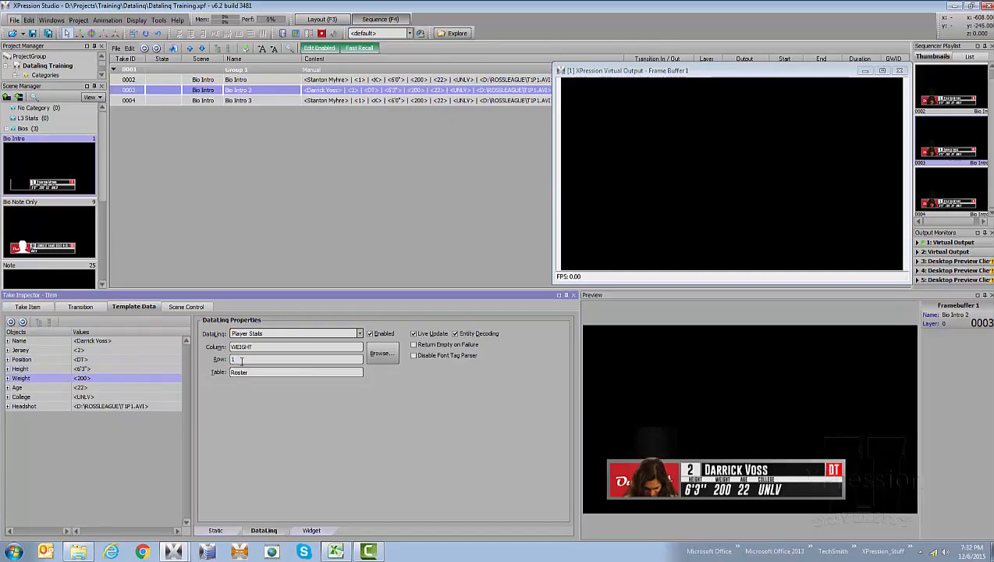
left_click(149, 387)
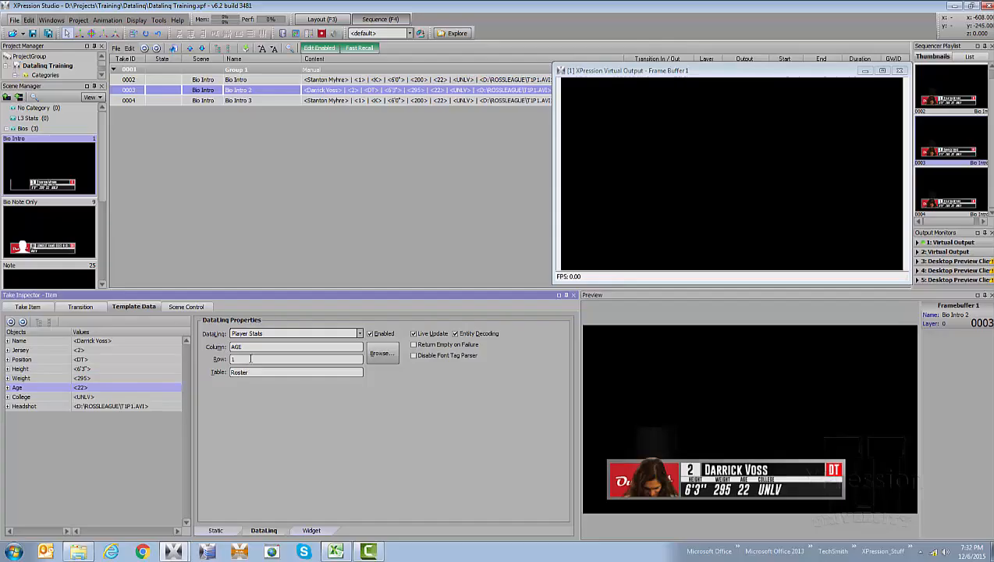
left_click(151, 397)
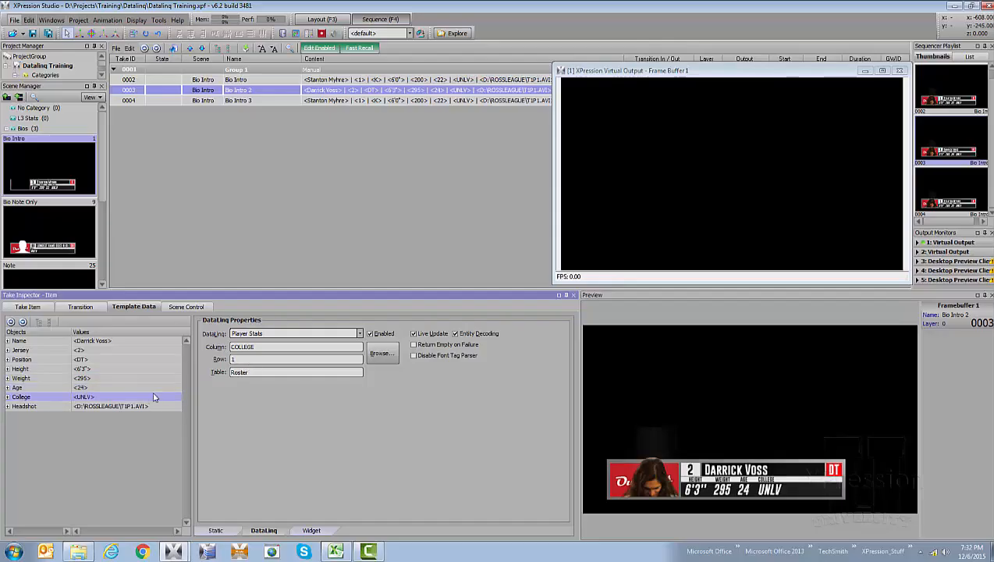
double_click(239, 359)
type("2")
left_click(90, 407)
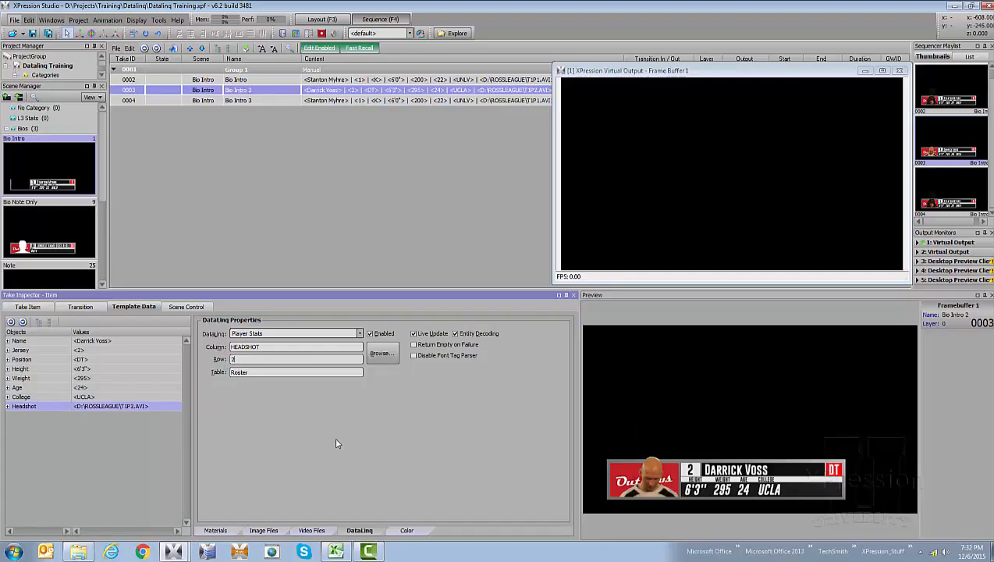
Step: For the Bio Intro 3 take item, set the DataLinq row of the Name, Jersey and Position objects to 3
left_click(167, 102)
left_click(127, 343)
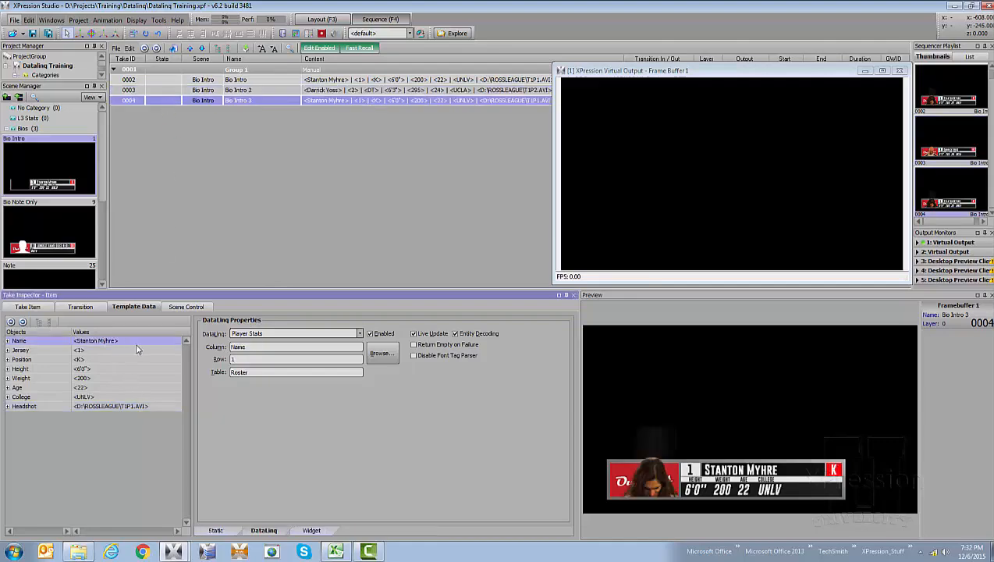
left_click_drag(249, 359, 215, 362)
type("2")
left_click(134, 351)
left_click_drag(238, 359, 213, 363)
type("3")
left_click(117, 359)
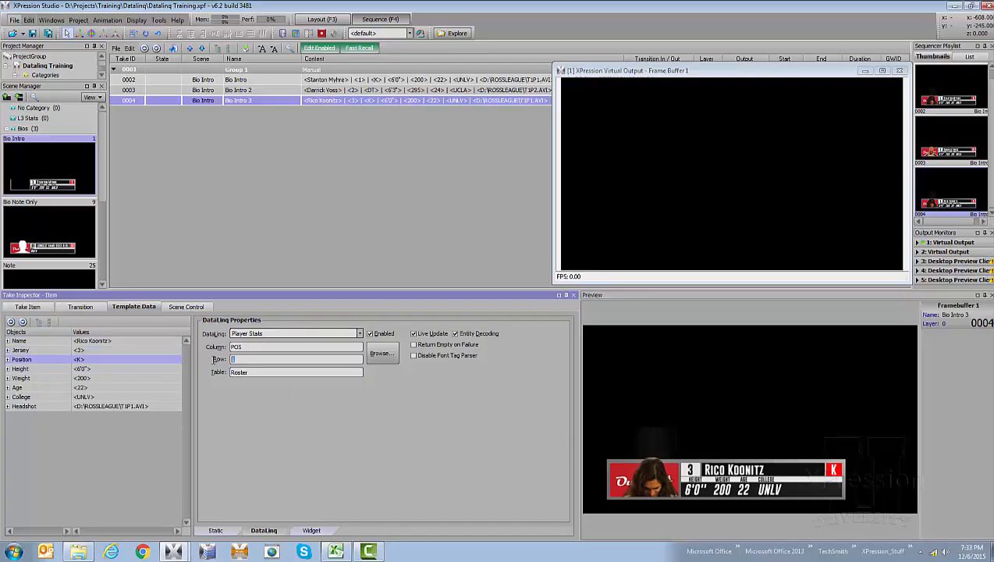
type("3")
Step: Set the DataLinq row to 3 for Bio Intro 3's Height, Weight and Age objects, and open the College object's DataLinq properties
left_click(143, 369)
left_click_drag(246, 360, 209, 362)
type("3")
left_click(156, 381)
type("3")
left_click(156, 387)
type("3")
left_click(166, 396)
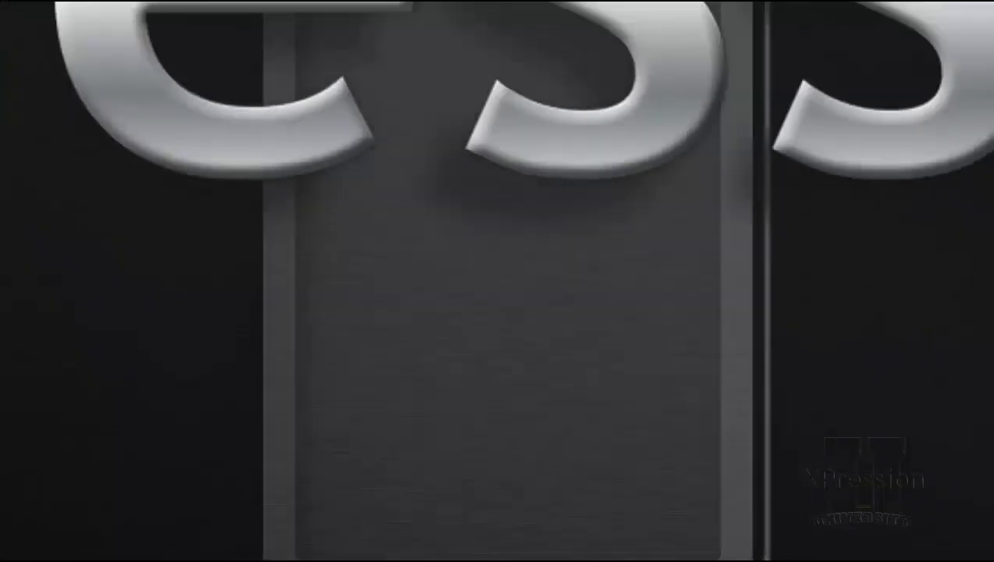